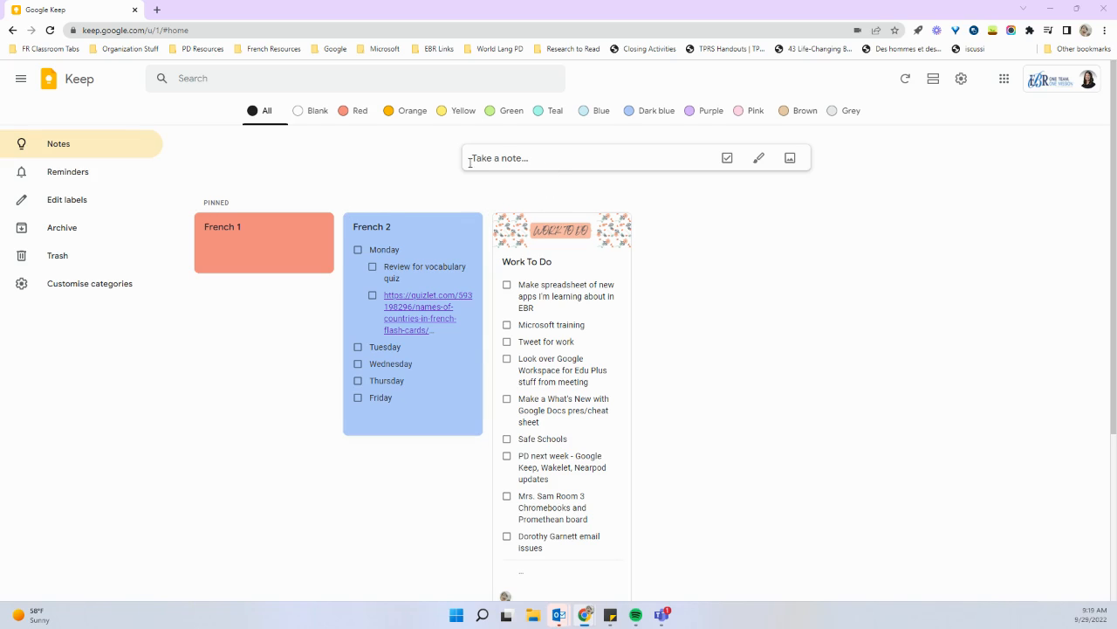
Start a new note titled "To Do List" with "Laundry" as its first line
{"action": "left_click", "coordinate": [523, 155]}
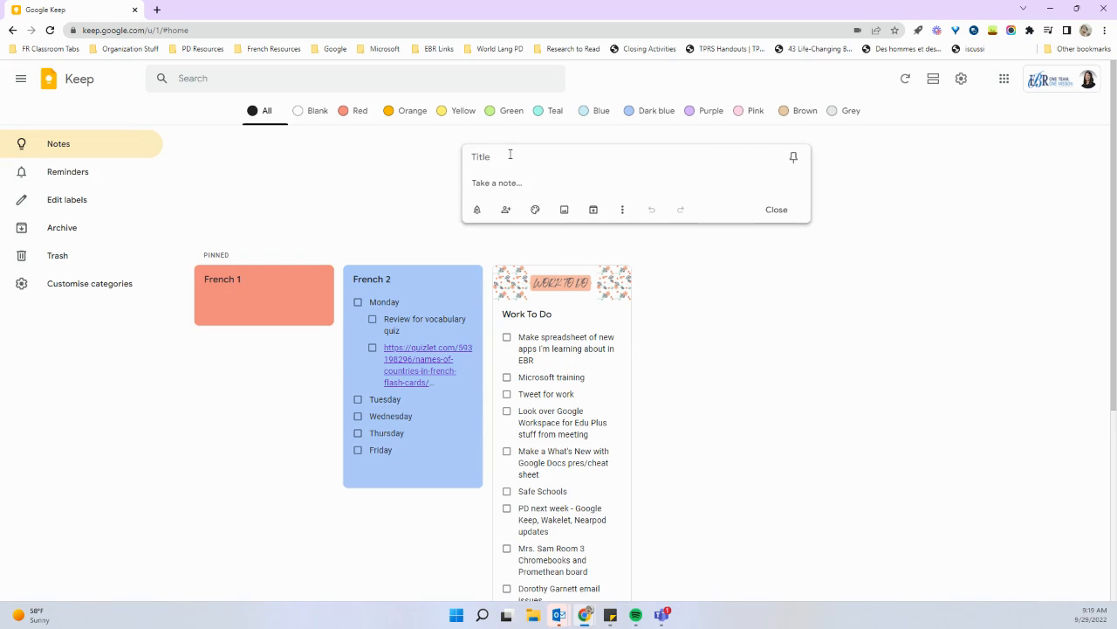
{"action": "left_click", "coordinate": [511, 156]}
{"action": "type", "text": "To Do List"}
{"action": "left_click", "coordinate": [512, 178]}
{"action": "type", "text": "Laundry"}
{"action": "key", "text": "Return"}
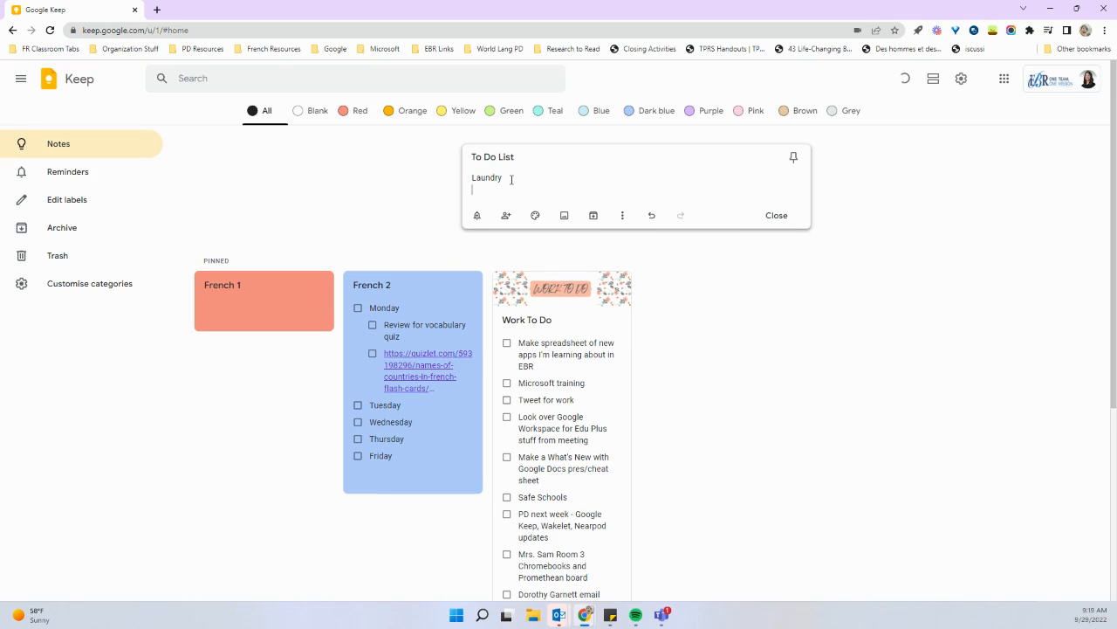
Add the lines "Pick Up Kids" and "Make dinner" below Laundry in the new note
{"action": "type", "text": "Pick Up Kids"}
{"action": "key", "text": "Return"}
{"action": "type", "text": "Make D"}
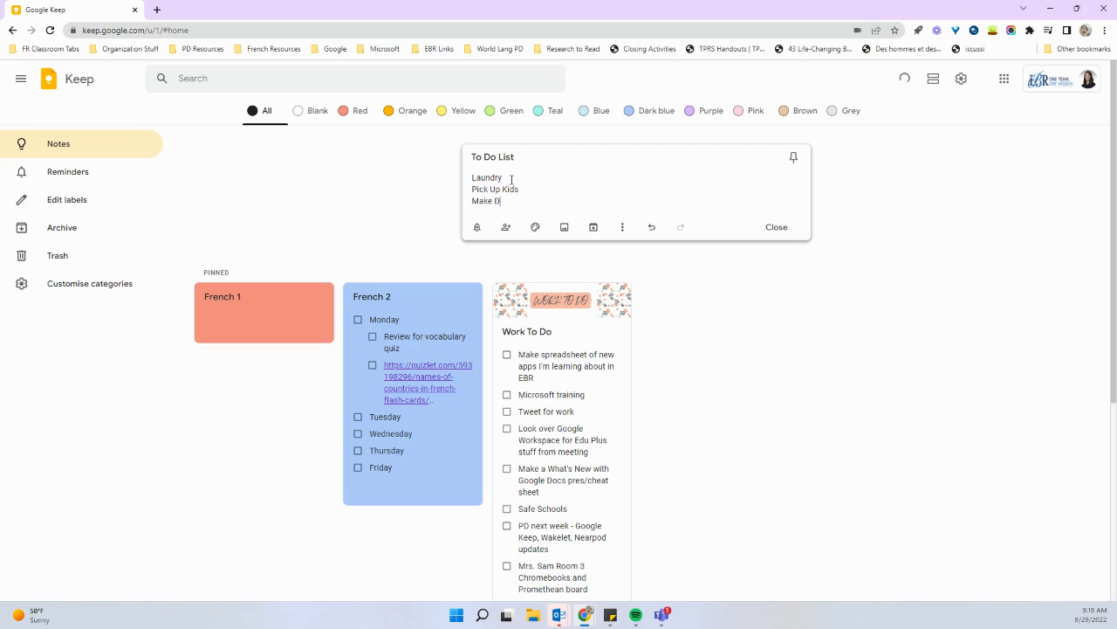
{"action": "key", "text": "BackSpace"}
{"action": "type", "text": "dinener"}
{"action": "key", "text": "BackSpace"}
{"action": "key", "text": "BackSpace"}
{"action": "key", "text": "BackSpace"}
{"action": "key", "text": "BackSpace"}
{"action": "key", "text": "BackSpace"}
{"action": "type", "text": "ne"}
{"action": "key", "text": "BackSpace"}
{"action": "type", "text": "ner"}
Turn the To Do List note's lines into checkboxes and close the note
{"action": "left_click", "coordinate": [623, 229]}
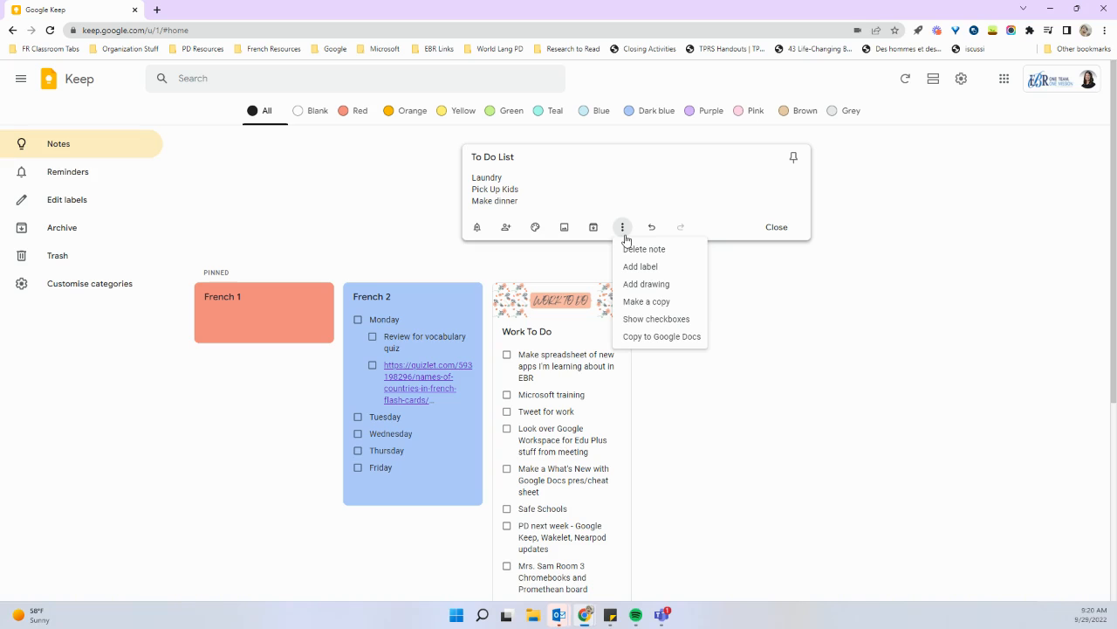
{"action": "left_click", "coordinate": [647, 323]}
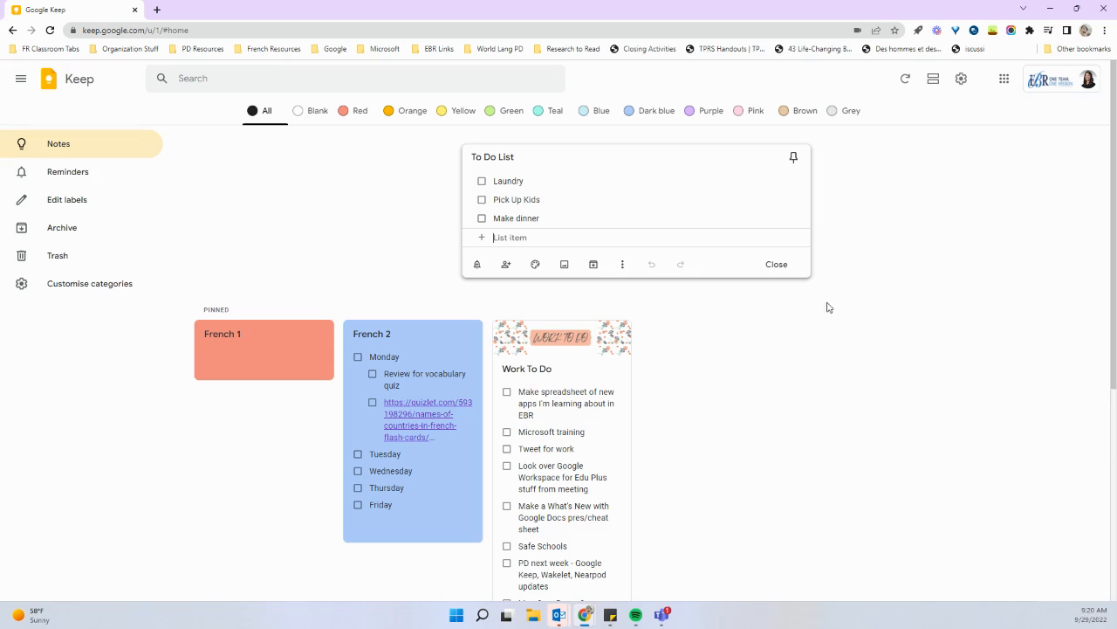
{"action": "left_click", "coordinate": [444, 231]}
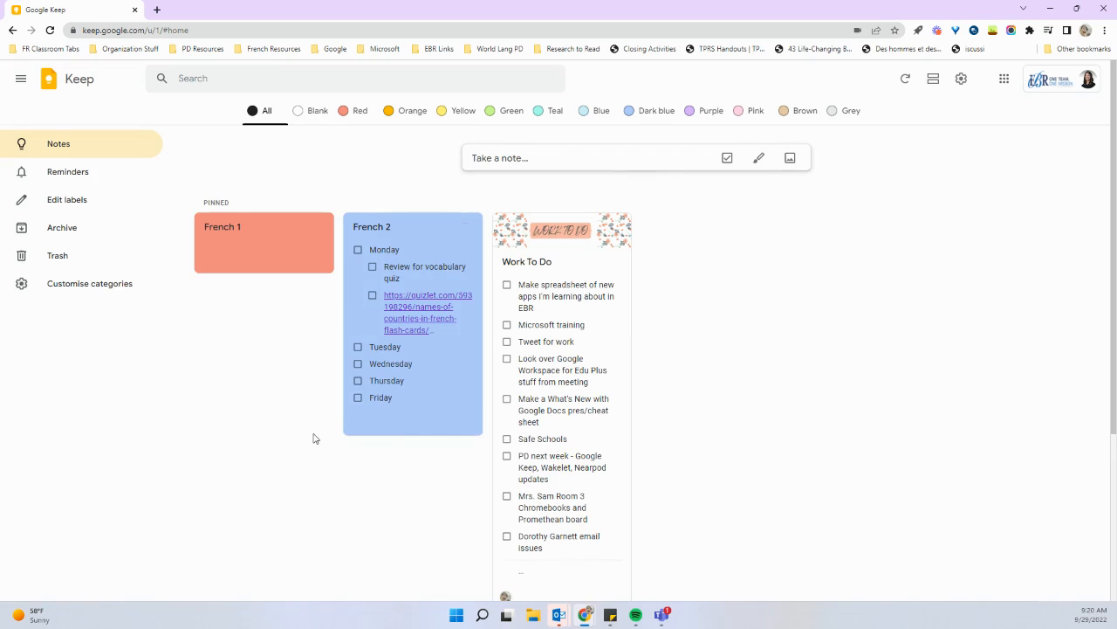
Pin the To Do List note found among the other notes
{"action": "scroll", "coordinate": [315, 439], "scroll_direction": "down", "scroll_amount": 3}
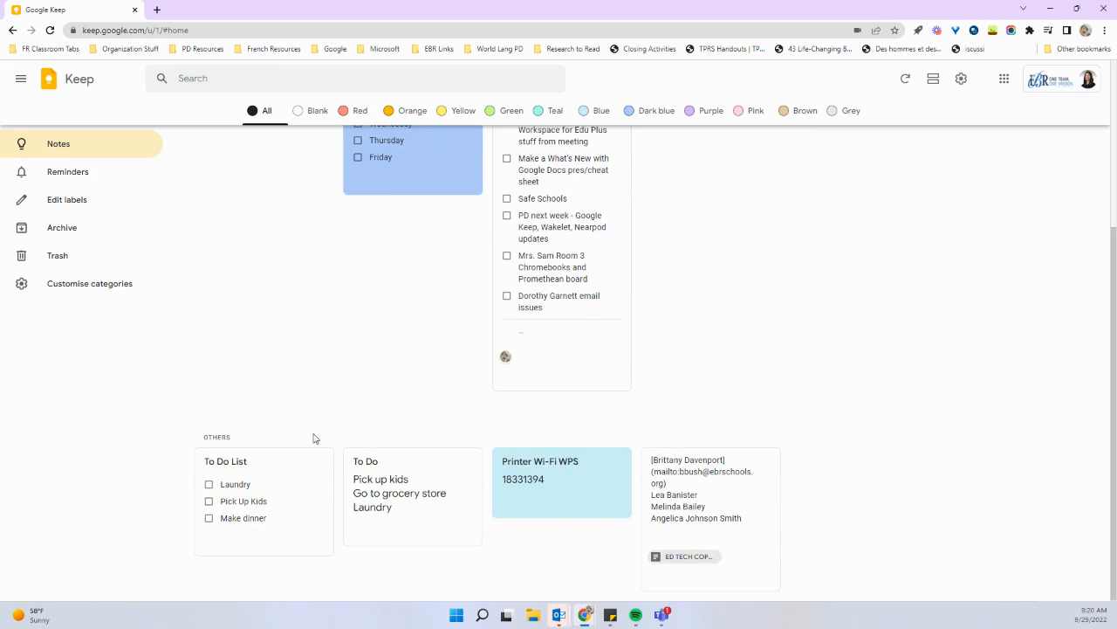
{"action": "mouse_move", "coordinate": [315, 466]}
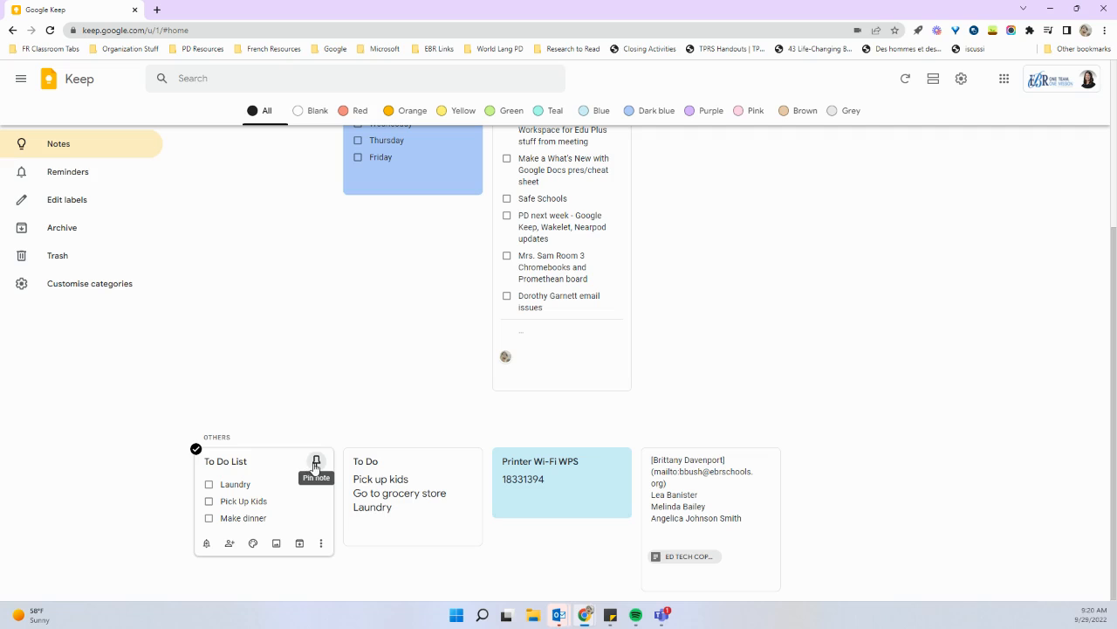
{"action": "left_click", "coordinate": [315, 463]}
{"action": "scroll", "coordinate": [324, 344], "scroll_direction": "up", "scroll_amount": 4}
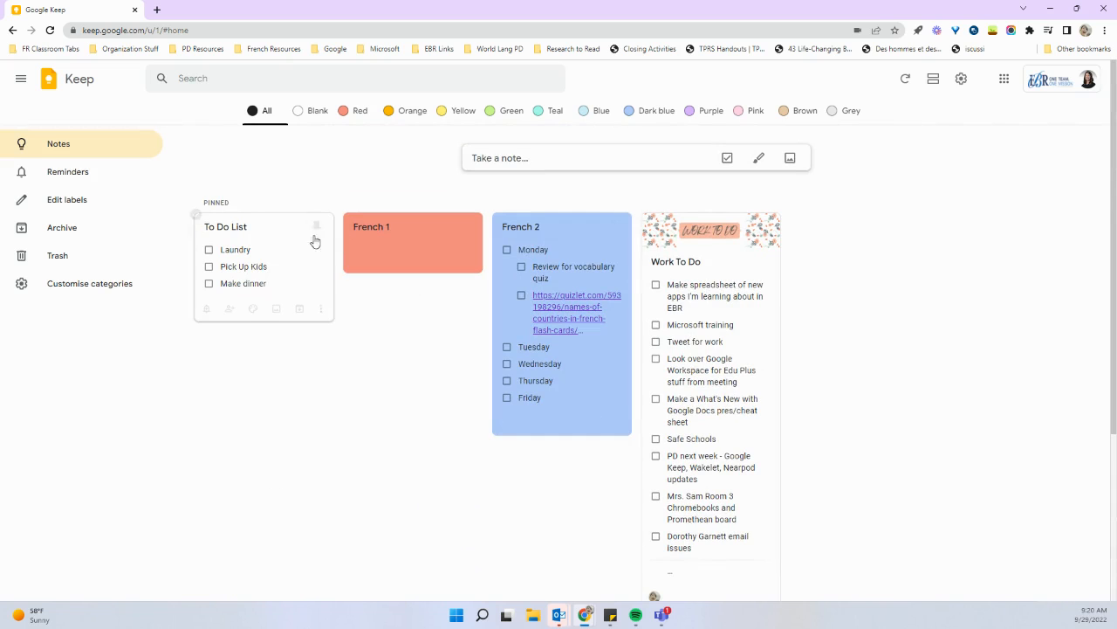
Delete the unpinned To Do note and the untitled note listing names with the ED TECH link
{"action": "scroll", "coordinate": [352, 410], "scroll_direction": "down", "scroll_amount": 3}
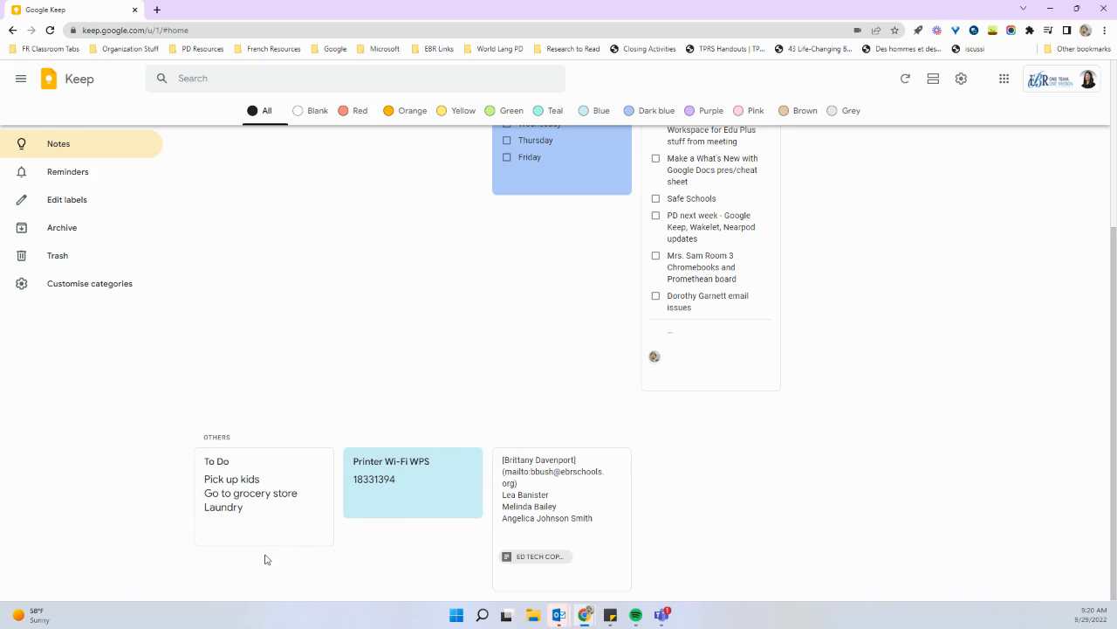
{"action": "mouse_move", "coordinate": [309, 536]}
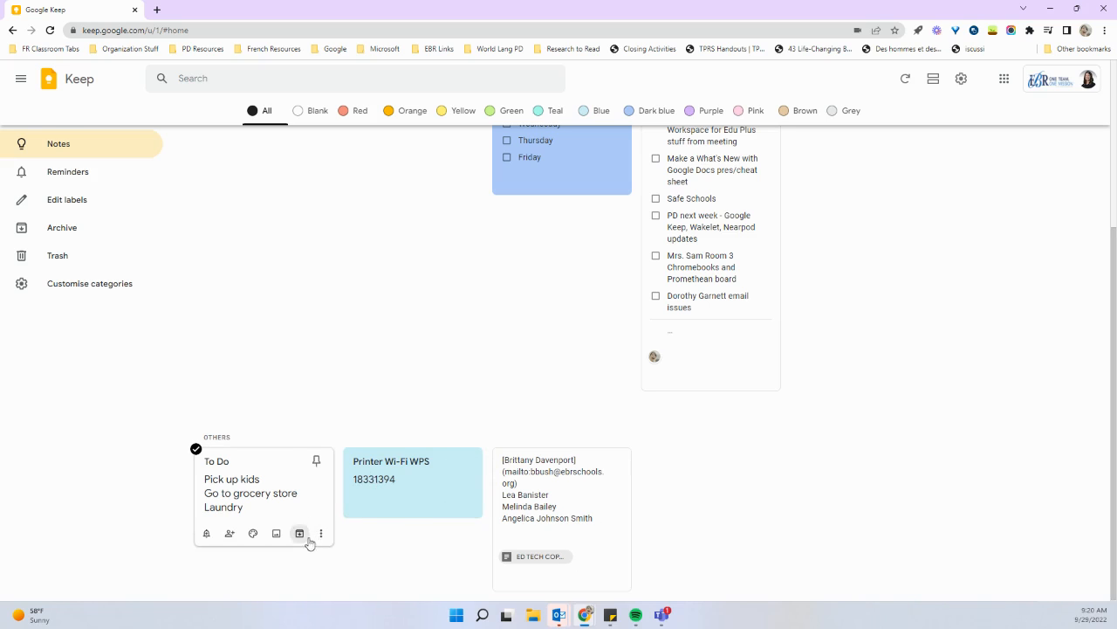
{"action": "left_click", "coordinate": [321, 539]}
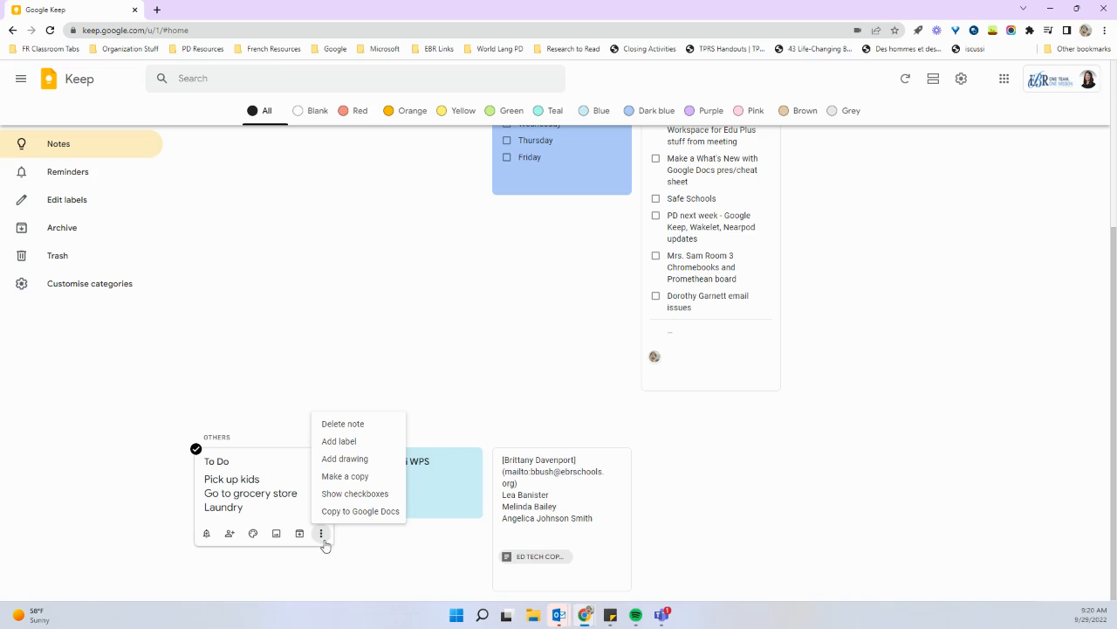
{"action": "left_click", "coordinate": [353, 425]}
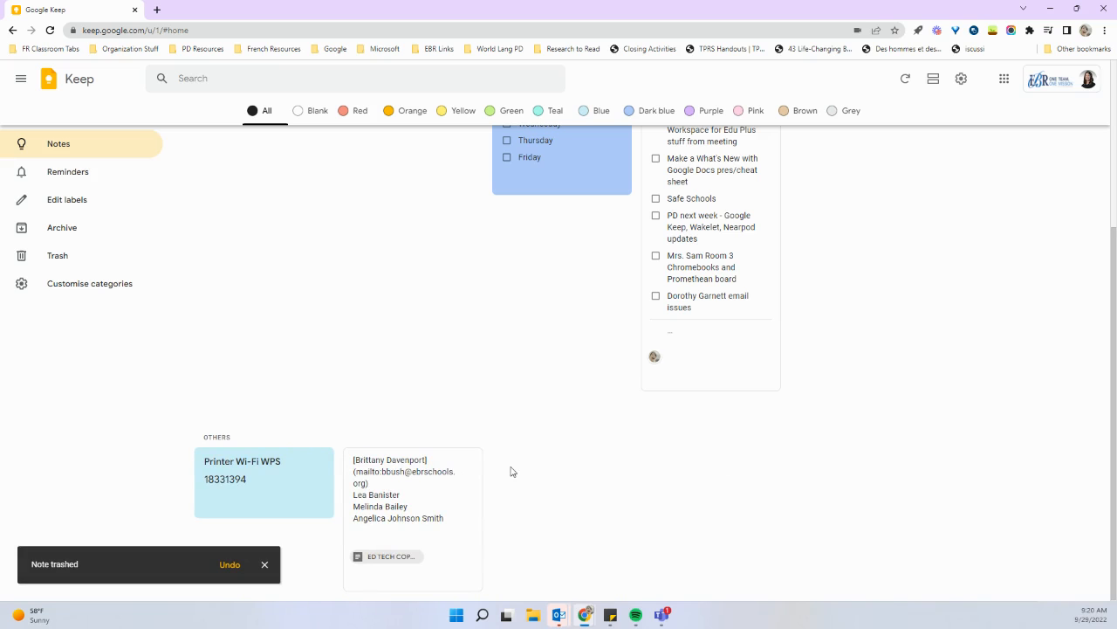
{"action": "left_click", "coordinate": [469, 578]}
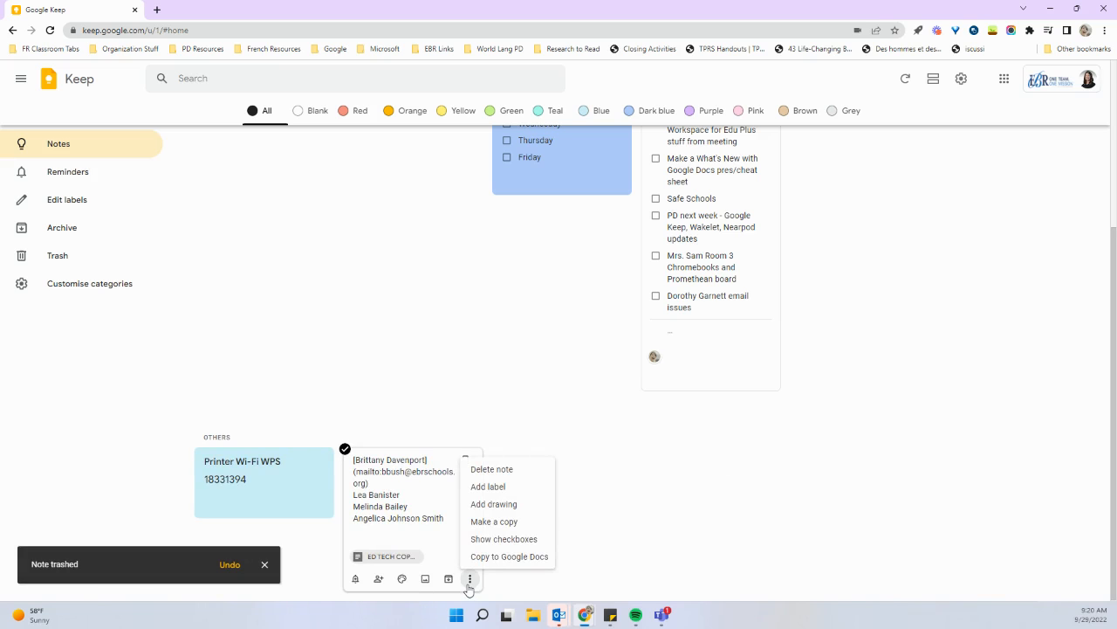
{"action": "left_click", "coordinate": [493, 472]}
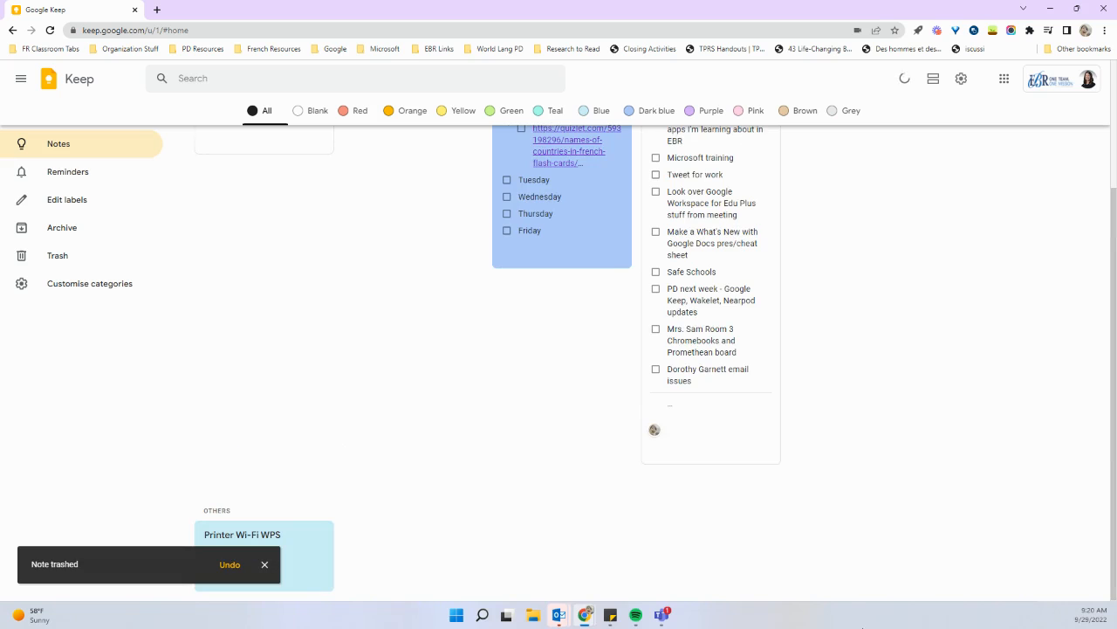
Restore the untitled note listing names with the ED TECH link from the trash
{"action": "left_click", "coordinate": [130, 265]}
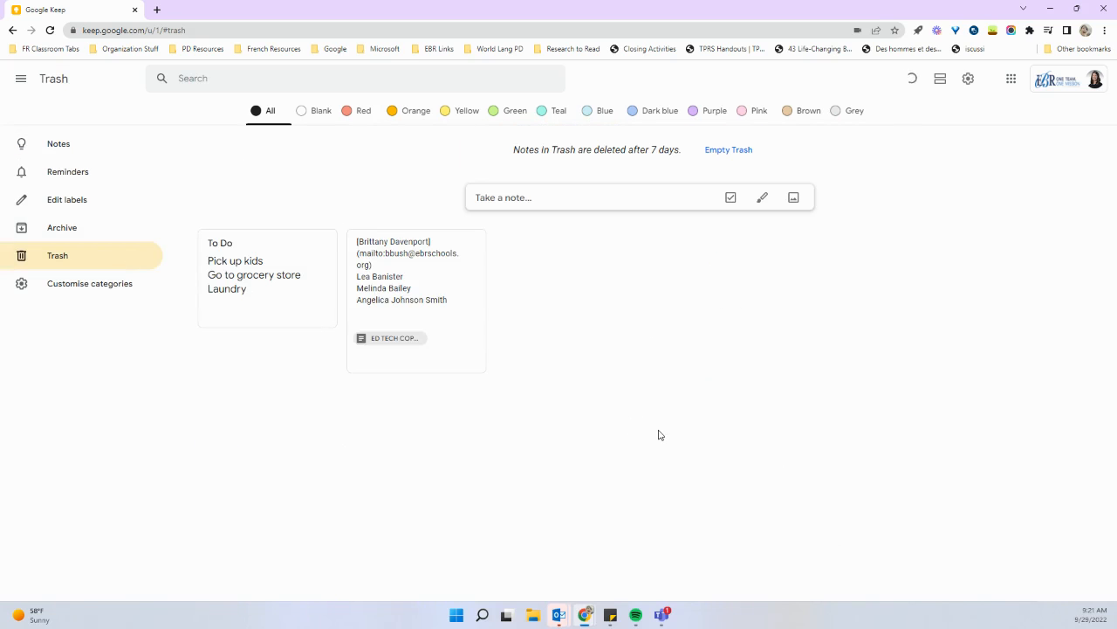
{"action": "mouse_move", "coordinate": [481, 372]}
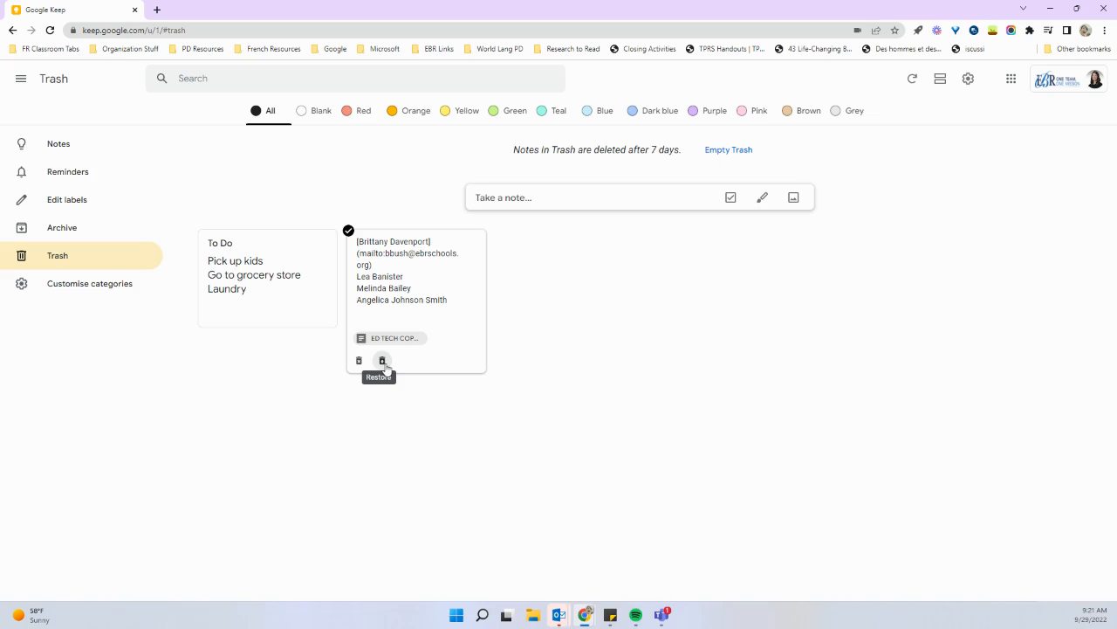
{"action": "left_click", "coordinate": [382, 362]}
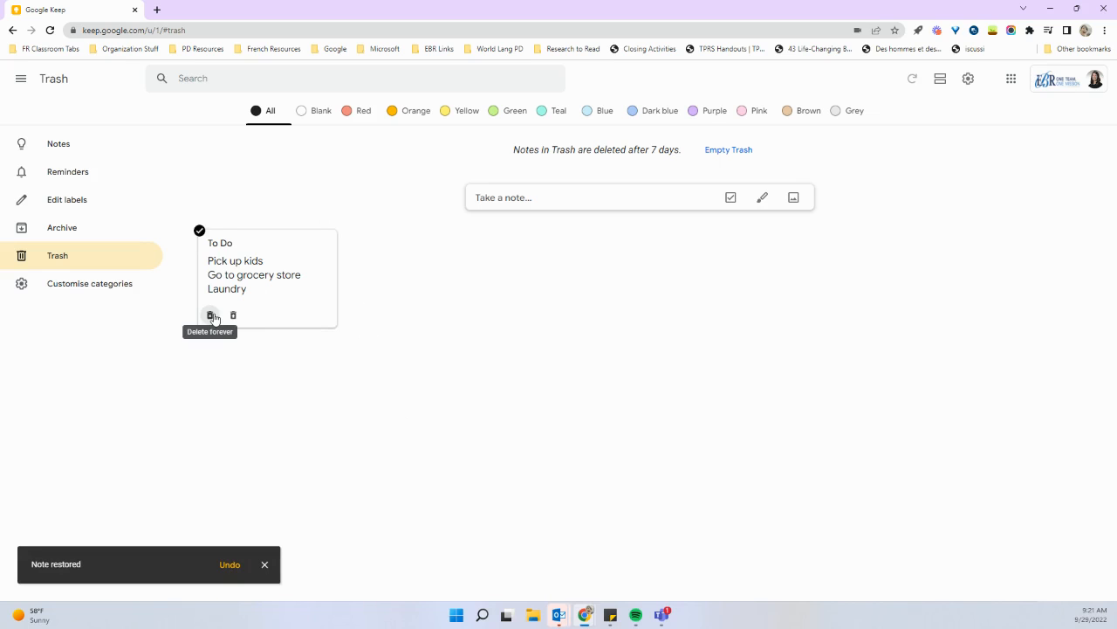
Permanently delete the trashed To Do note and return to the notes overview
{"action": "left_click", "coordinate": [210, 316]}
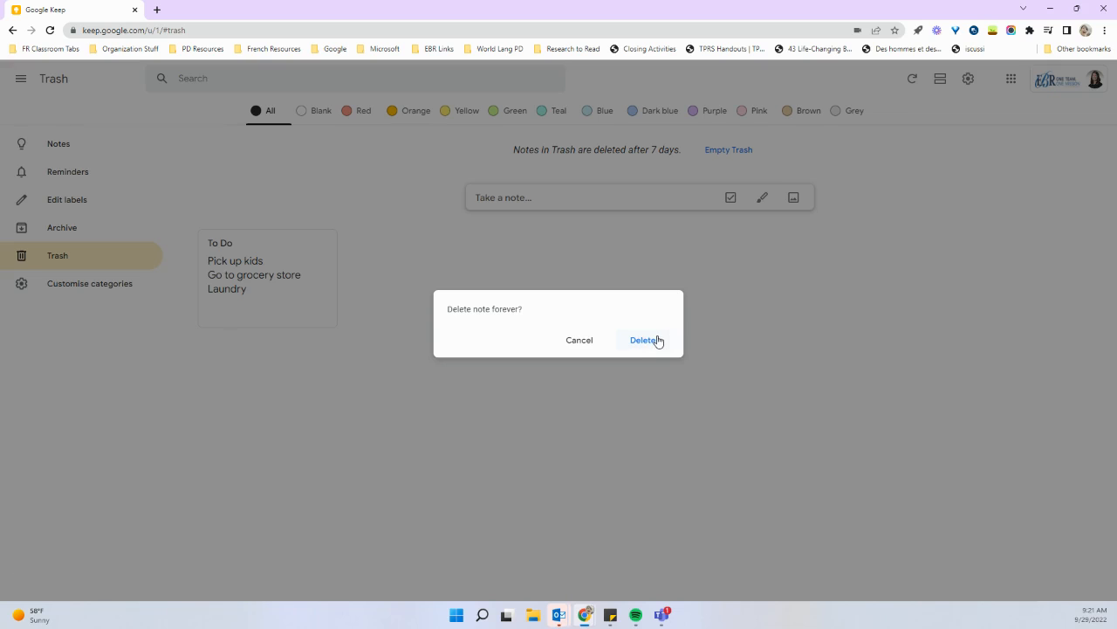
{"action": "left_click", "coordinate": [646, 340]}
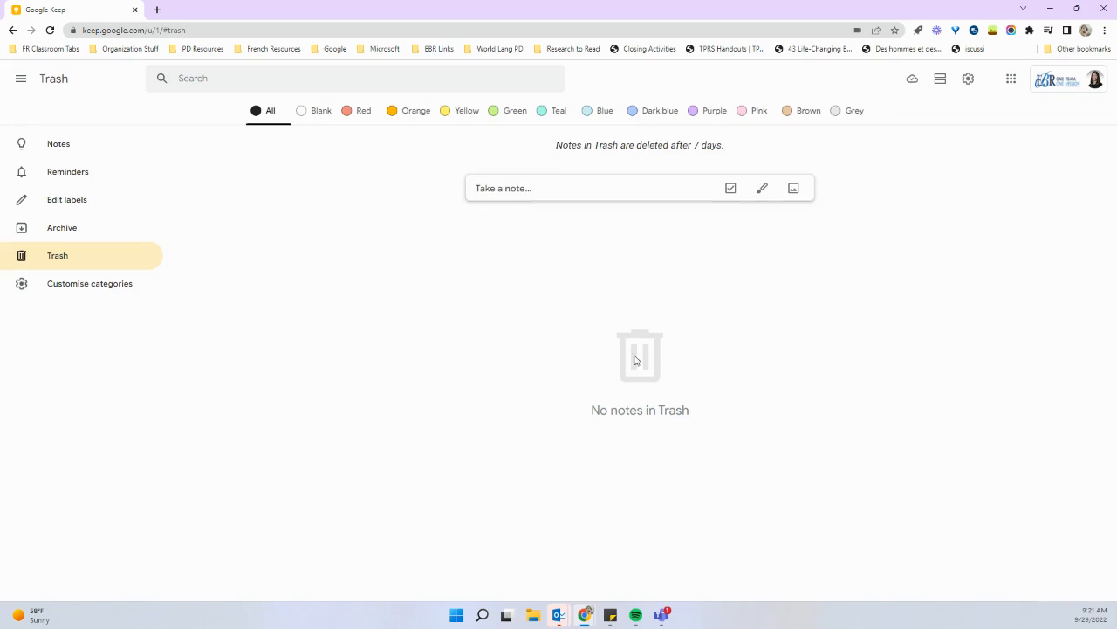
{"action": "left_click", "coordinate": [58, 146]}
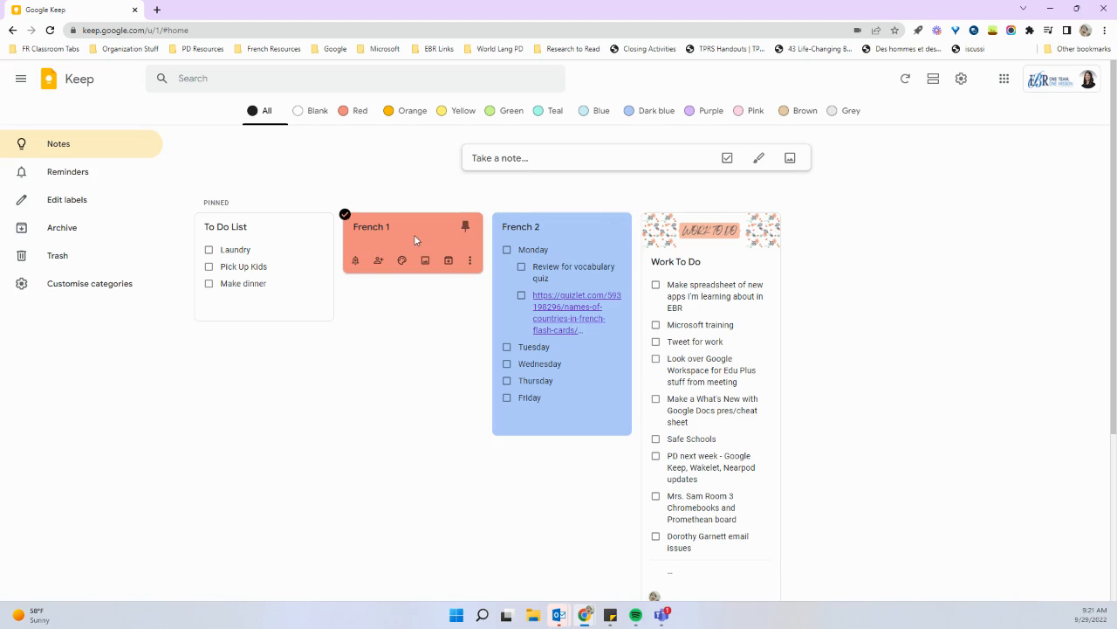
Share the French 2 note with a collaborator using the suggested e-mail address, save, and close the note
{"action": "left_click", "coordinate": [578, 247]}
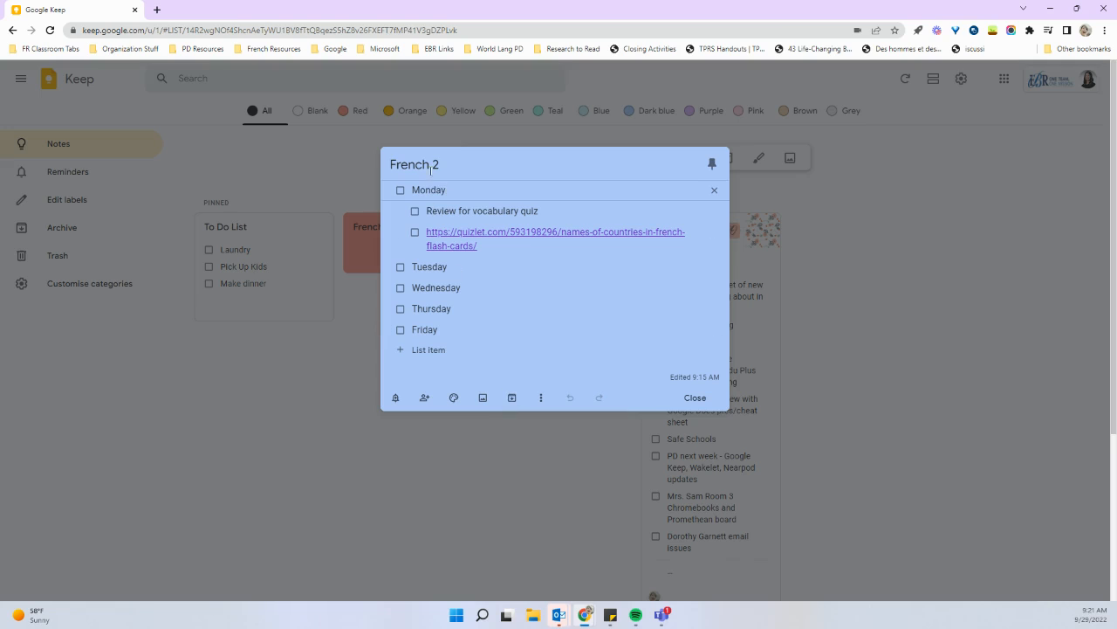
{"action": "left_click", "coordinate": [425, 399]}
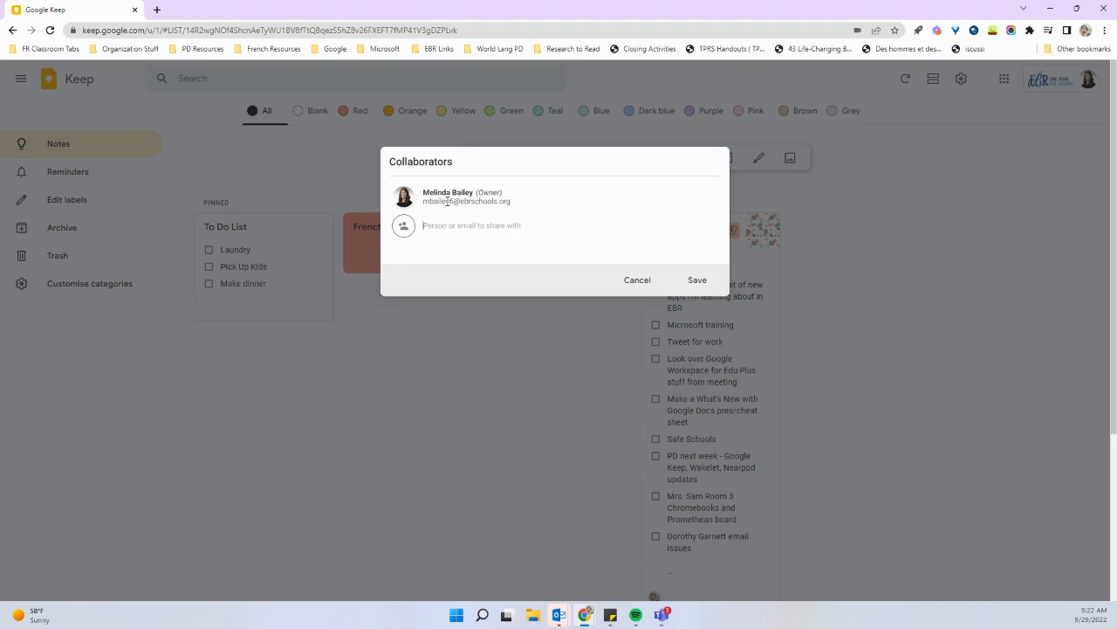
{"action": "type", "text": "the"}
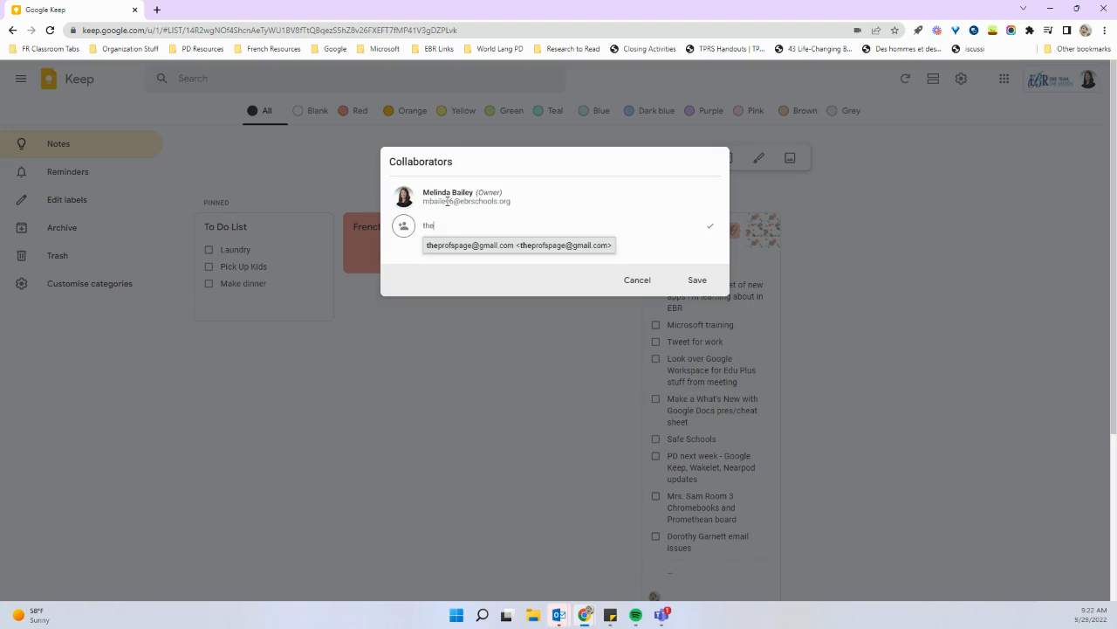
{"action": "left_click", "coordinate": [545, 245]}
{"action": "left_click", "coordinate": [695, 289]}
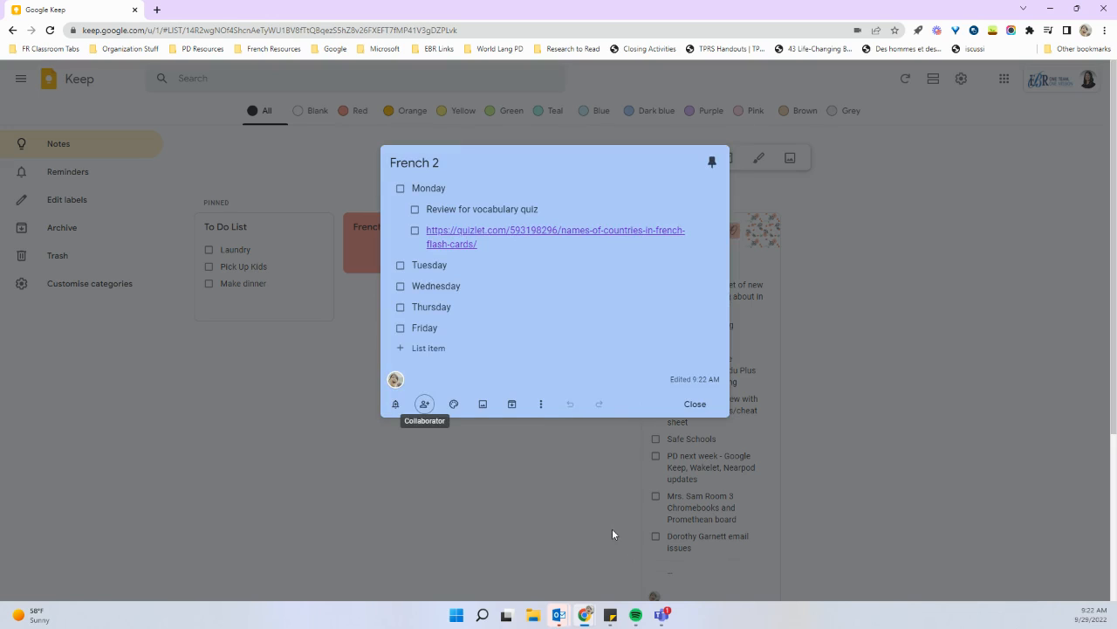
{"action": "left_click", "coordinate": [698, 404]}
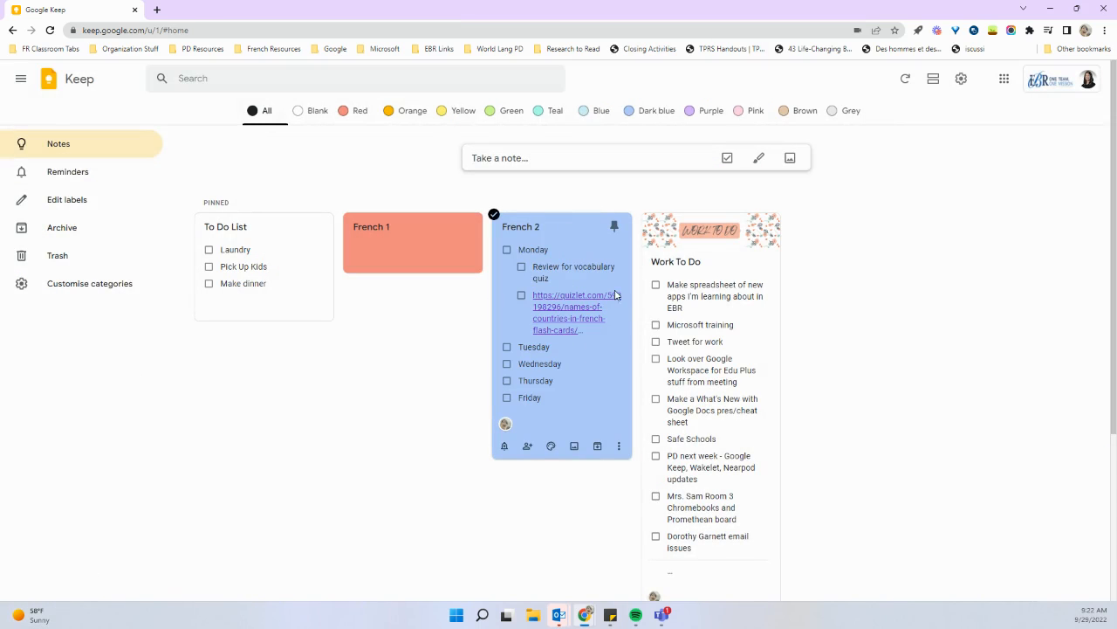
Add the image "Pink english google classroom header (6)" from Downloads to the To Do List note and close it
{"action": "left_click", "coordinate": [273, 241]}
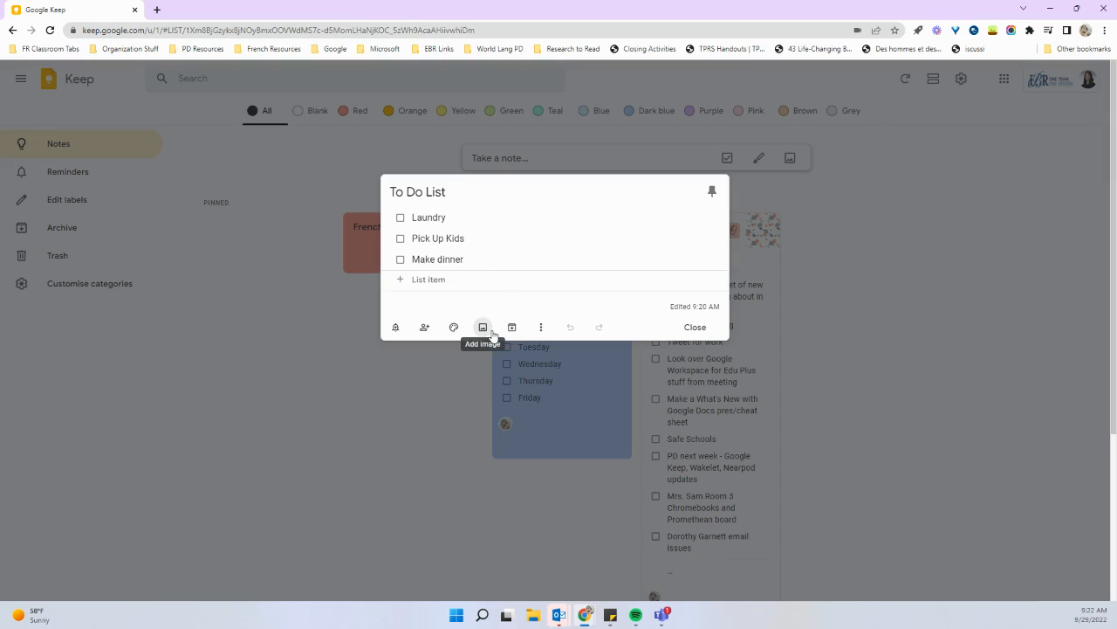
{"action": "left_click", "coordinate": [491, 333]}
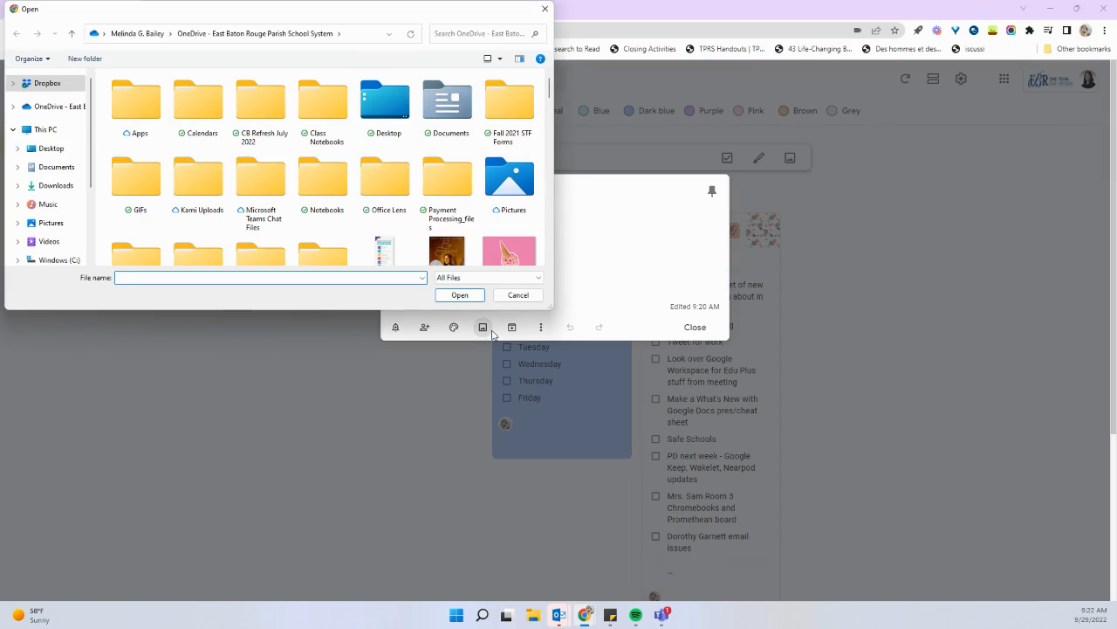
{"action": "left_click", "coordinate": [65, 186]}
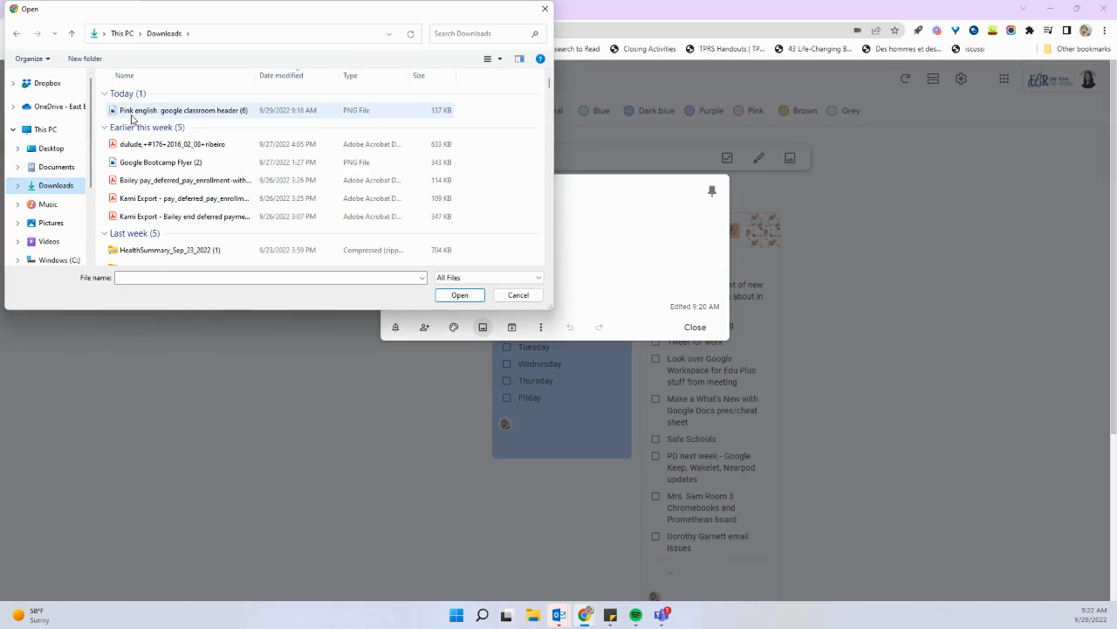
{"action": "left_click", "coordinate": [176, 114]}
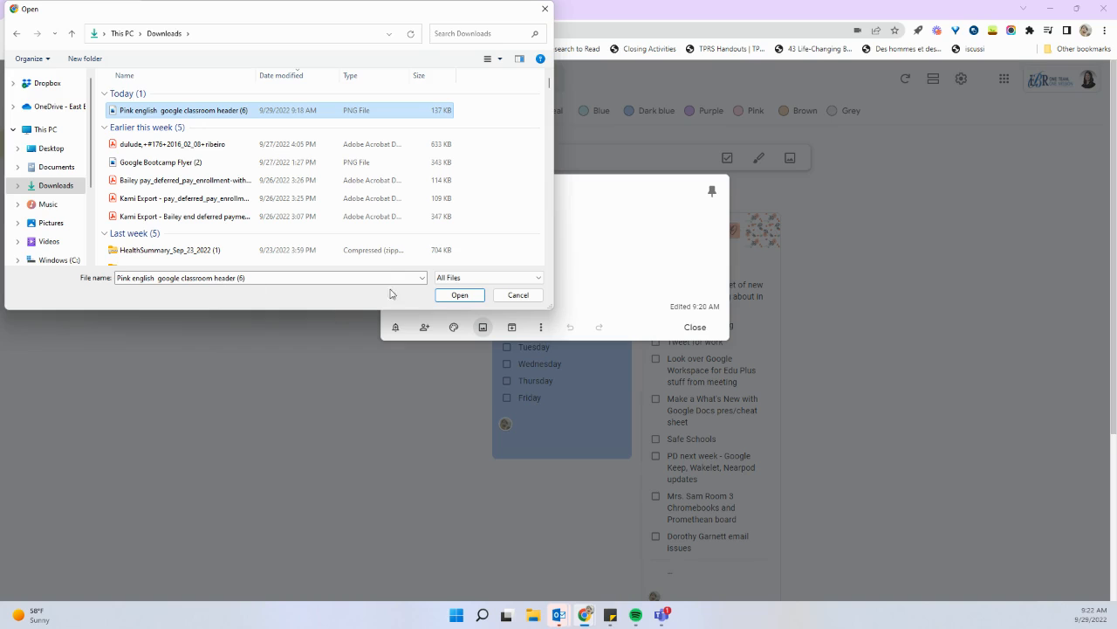
{"action": "left_click", "coordinate": [459, 295]}
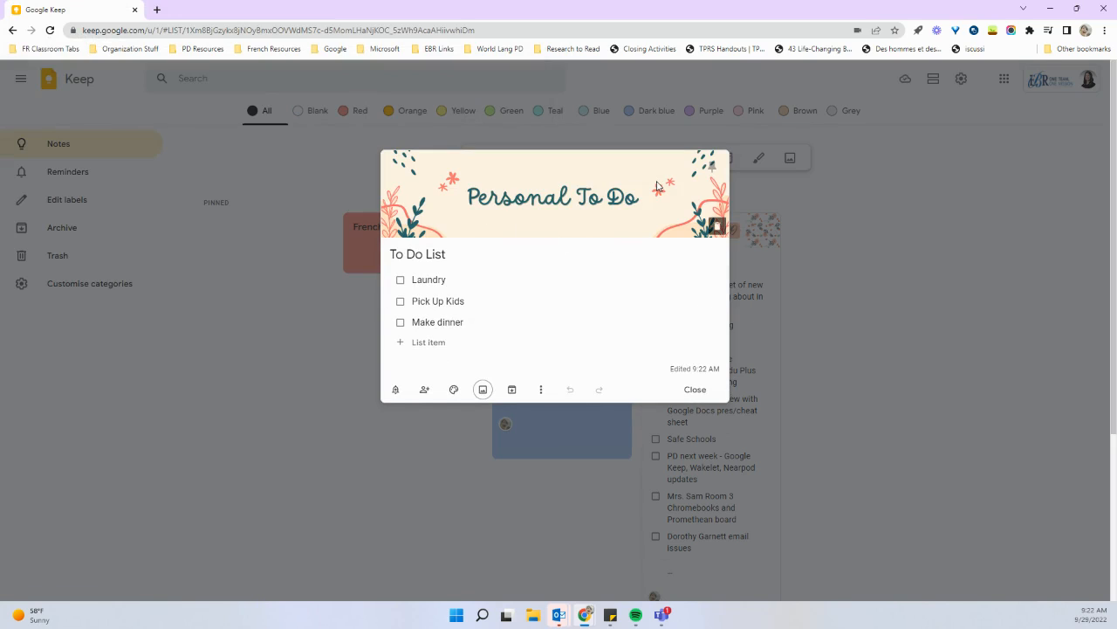
{"action": "left_click", "coordinate": [469, 257]}
{"action": "left_click", "coordinate": [695, 389]}
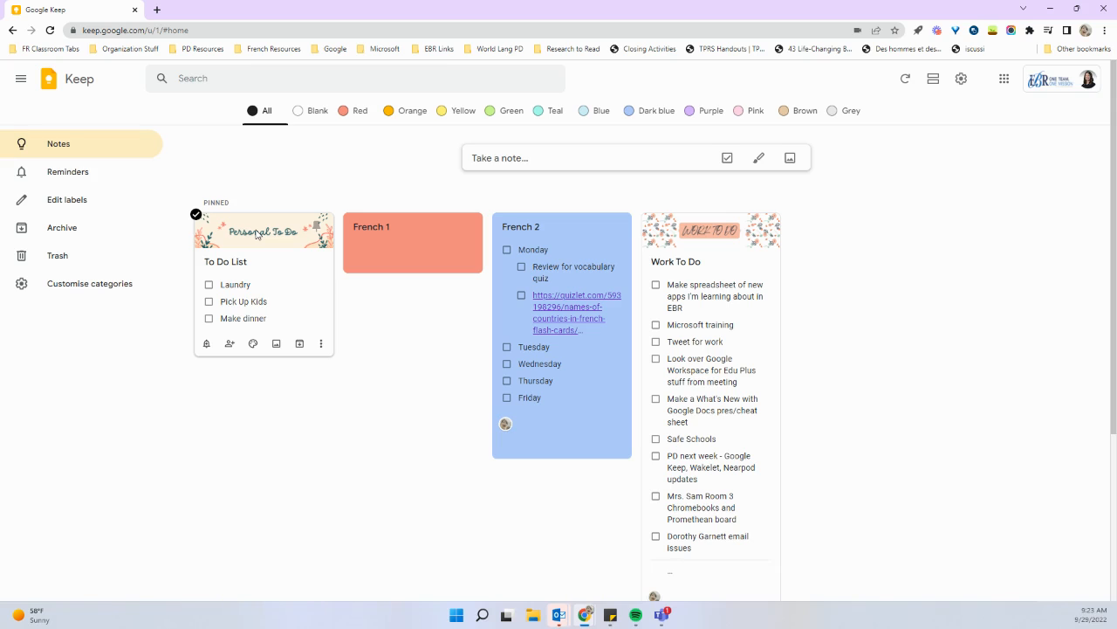
Start another new note and switch its empty body to a checkbox list
{"action": "left_click", "coordinate": [498, 158]}
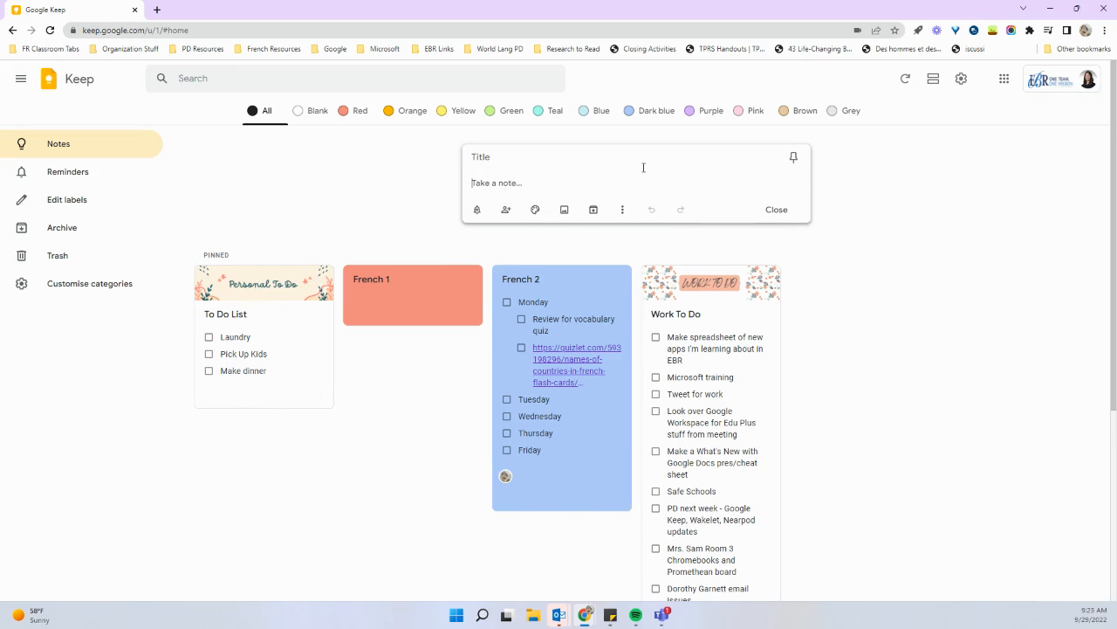
{"action": "left_click", "coordinate": [623, 211]}
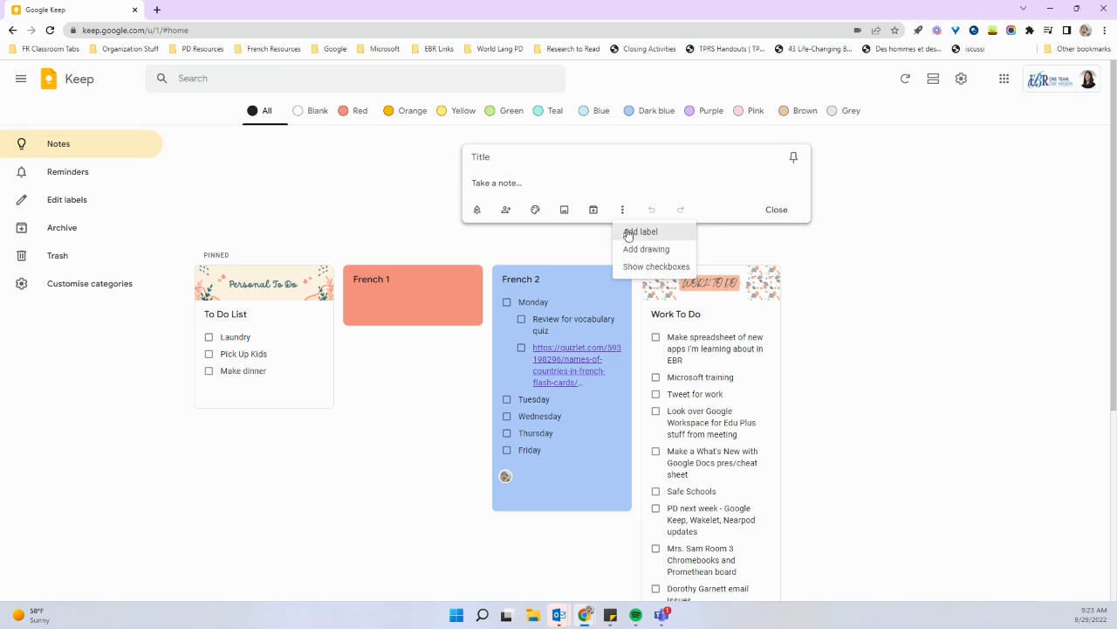
{"action": "left_click", "coordinate": [638, 268]}
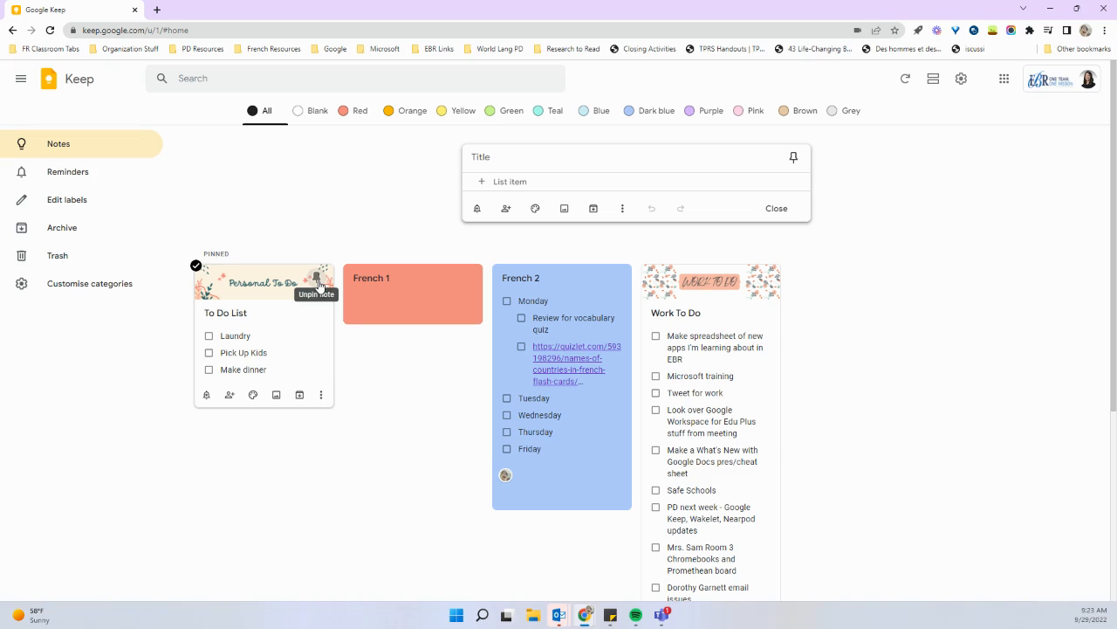
Discard the empty new note and delete the pinned To Do List note
{"action": "left_click", "coordinate": [324, 398]}
{"action": "left_click", "coordinate": [319, 344]}
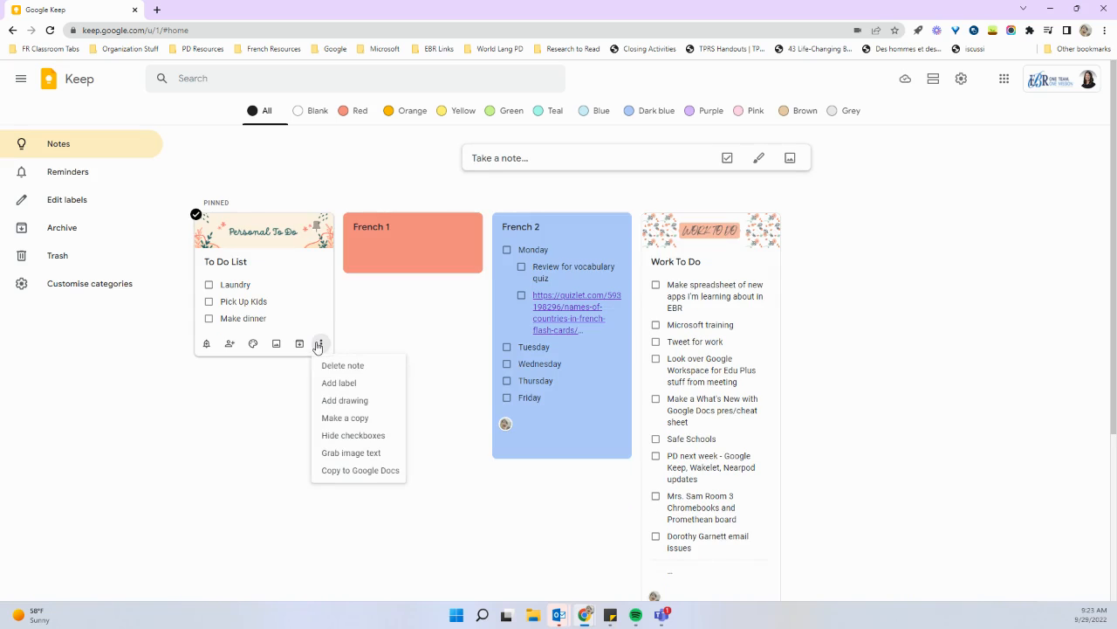
{"action": "left_click", "coordinate": [335, 364]}
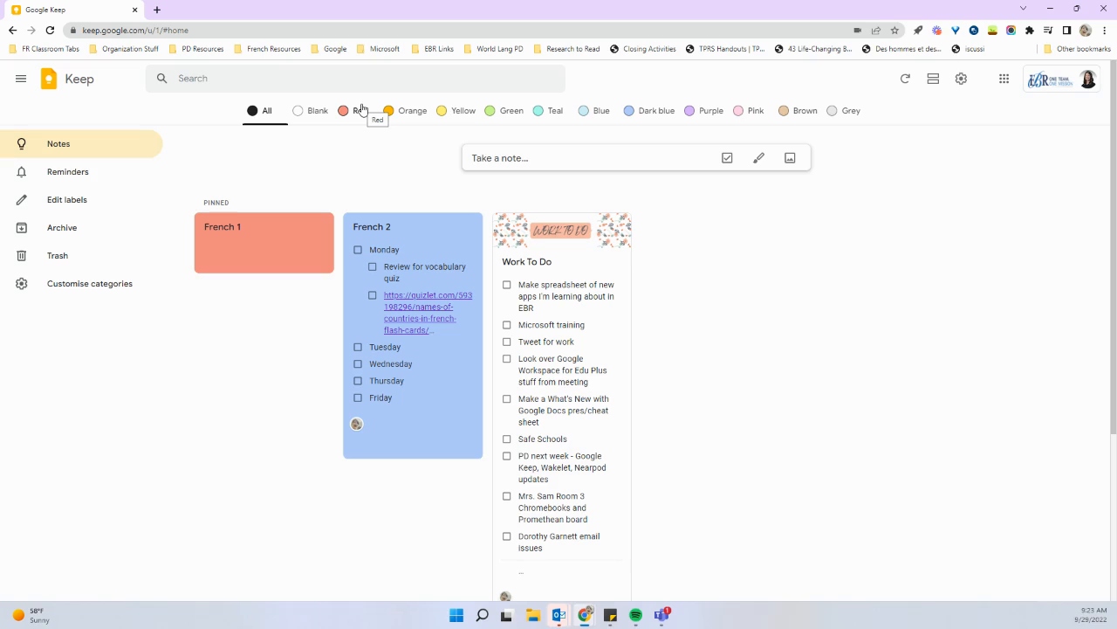
Copy the French 2 note to Google Docs, open the resulting document, and return to Google Keep
{"action": "mouse_move", "coordinate": [467, 429]}
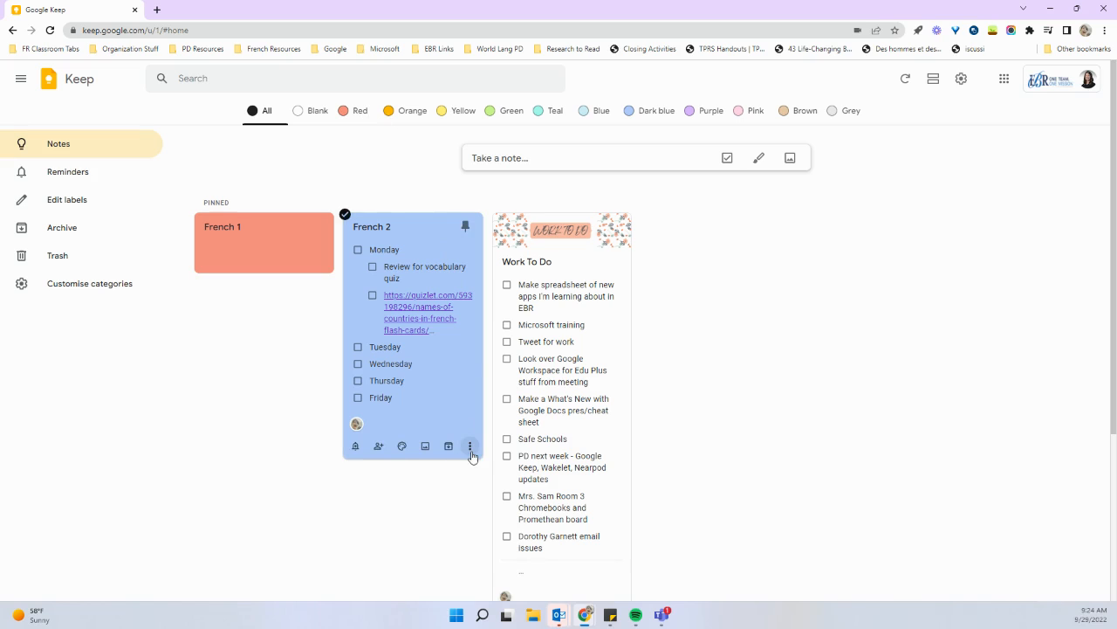
{"action": "left_click", "coordinate": [471, 448]}
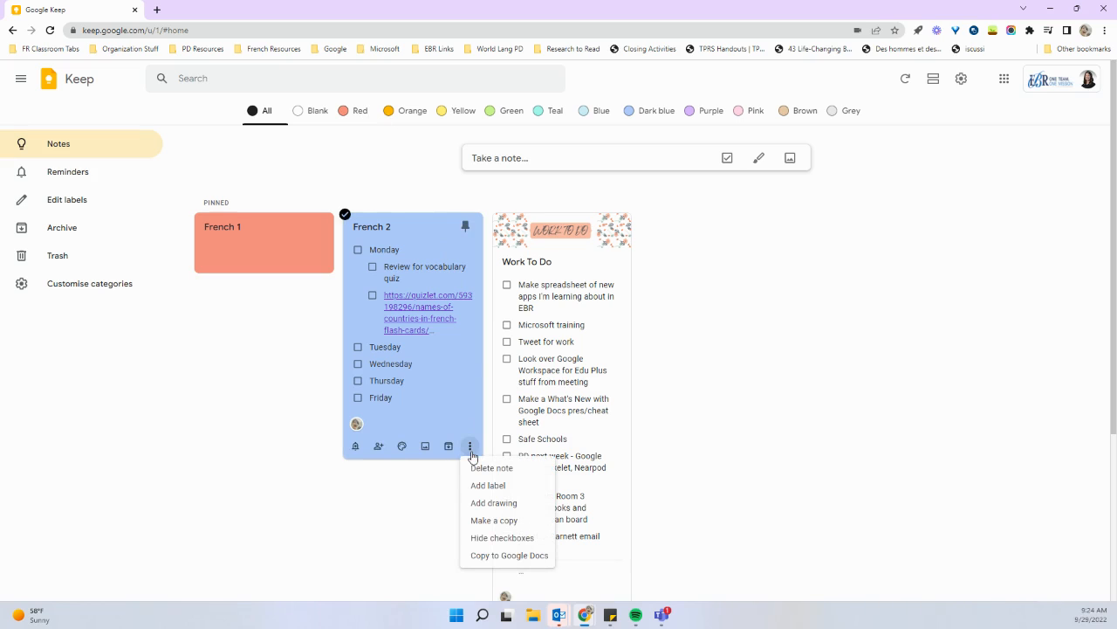
{"action": "left_click", "coordinate": [511, 559]}
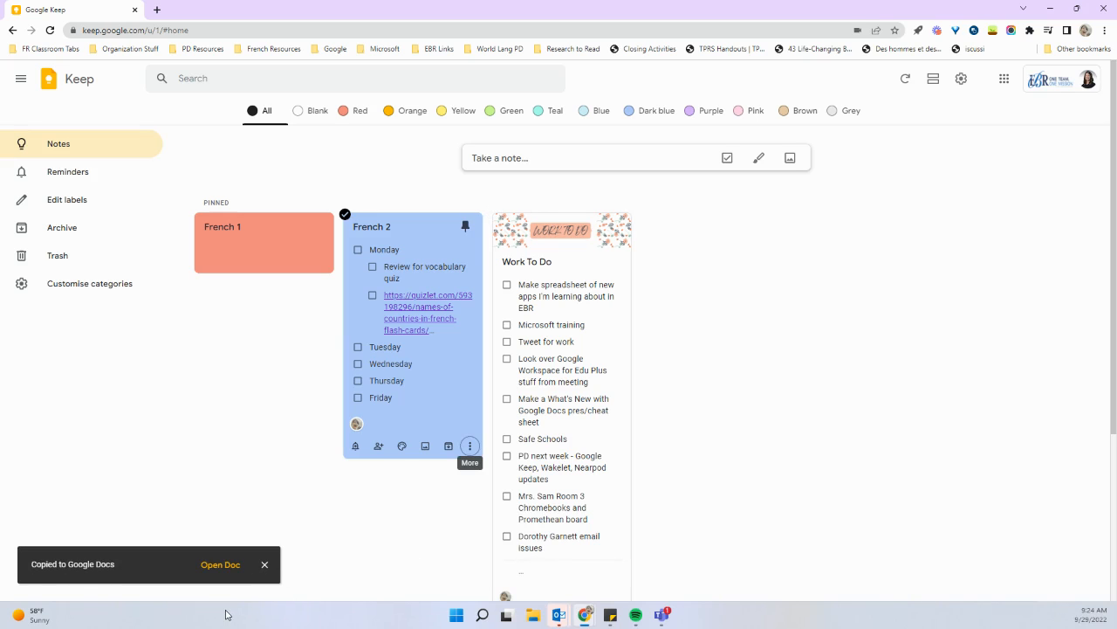
{"action": "left_click", "coordinate": [222, 565]}
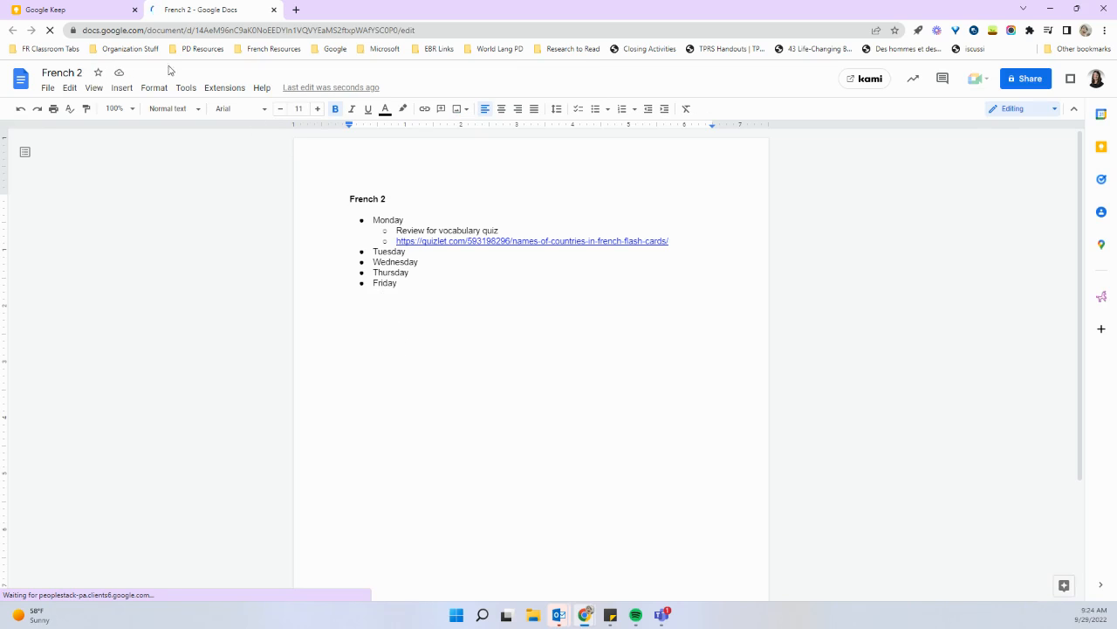
{"action": "left_click", "coordinate": [68, 9]}
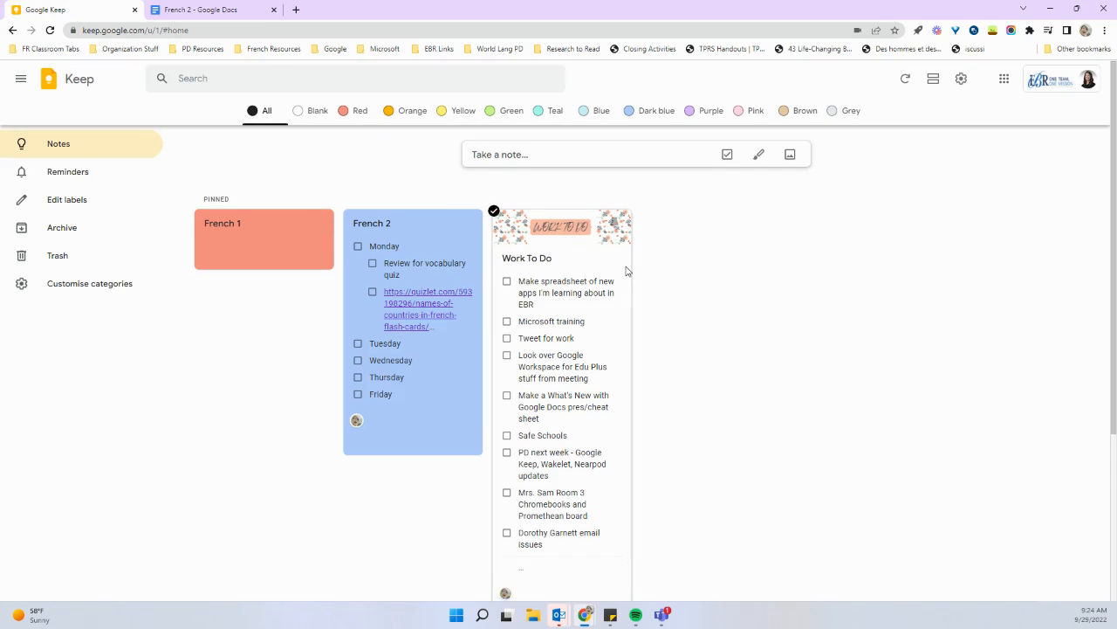
Copy the Work To Do note to Google Docs and open the resulting document
{"action": "scroll", "coordinate": [626, 271], "scroll_direction": "down", "scroll_amount": 2}
{"action": "scroll", "coordinate": [626, 270], "scroll_direction": "up", "scroll_amount": 2}
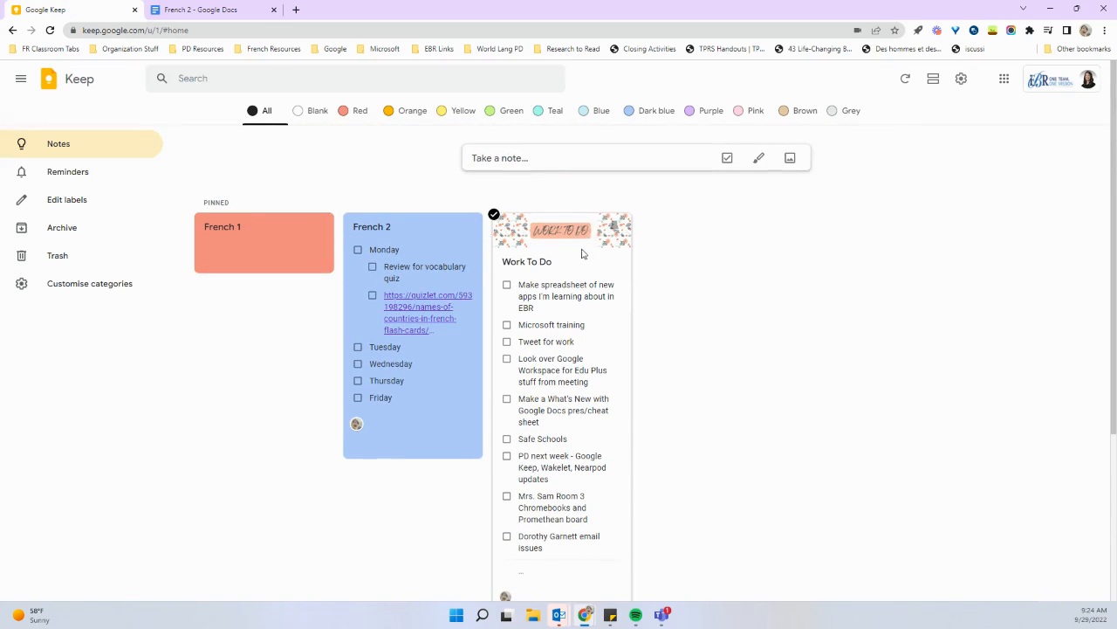
{"action": "scroll", "coordinate": [591, 432], "scroll_direction": "down", "scroll_amount": 2}
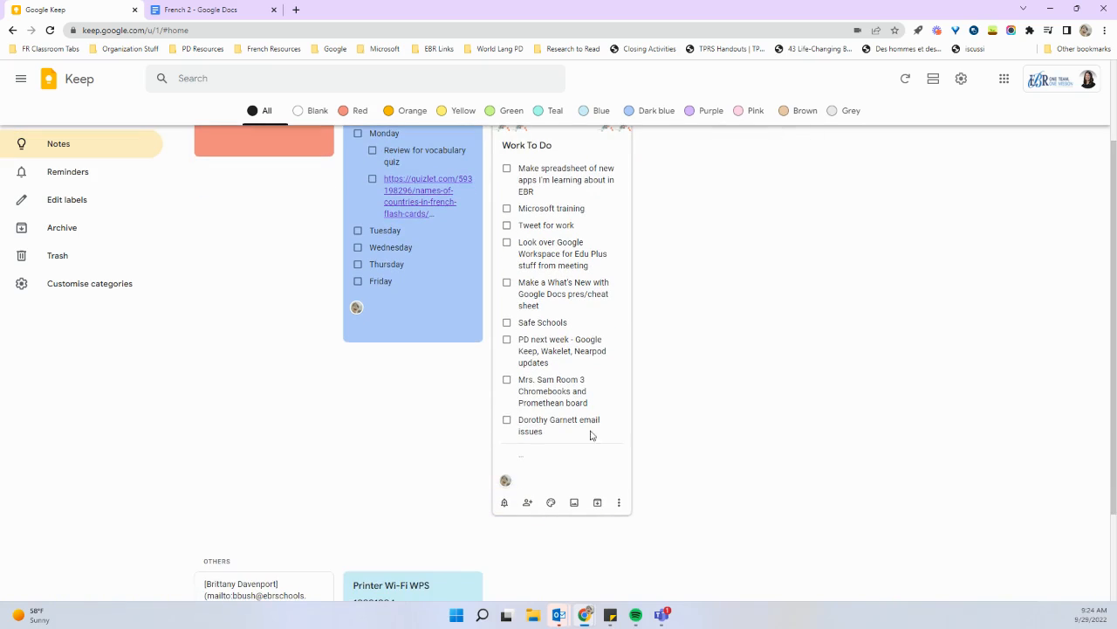
{"action": "left_click", "coordinate": [619, 504]}
{"action": "left_click", "coordinate": [638, 481]}
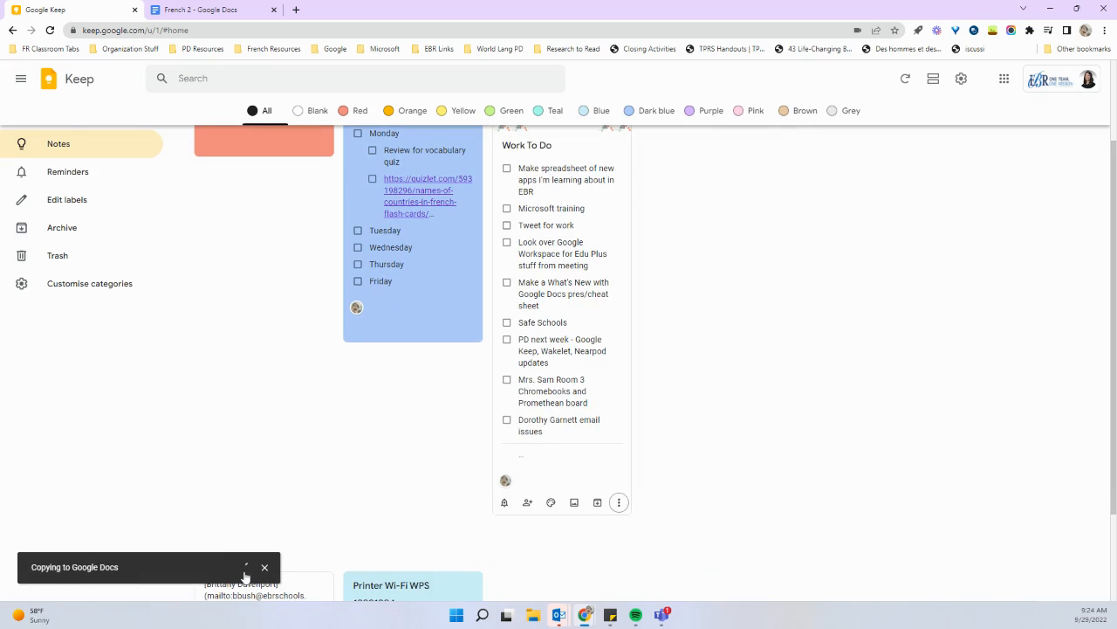
{"action": "left_click", "coordinate": [220, 565]}
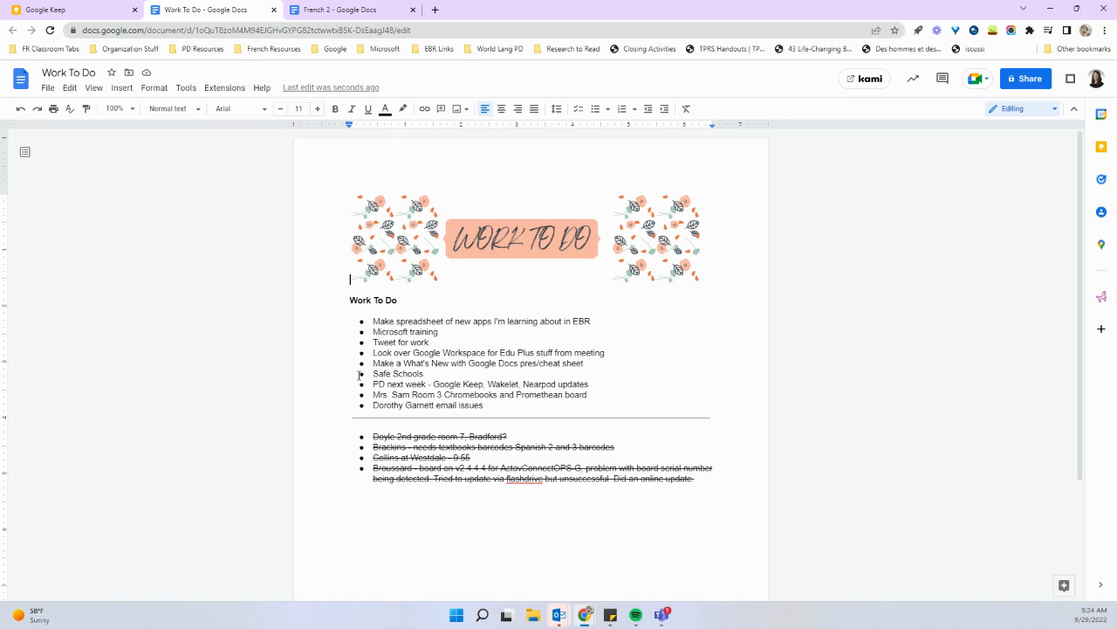
Close the Work To Do and French 2 documents and return to the pinned notes in Google Keep
{"action": "left_click", "coordinate": [274, 9]}
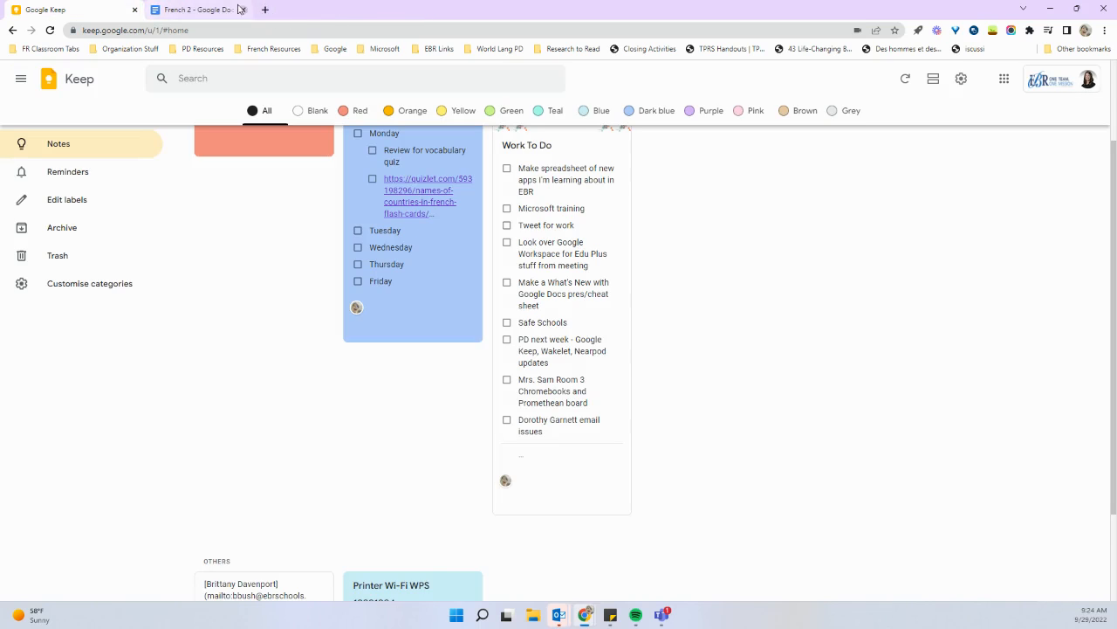
{"action": "left_click", "coordinate": [241, 10]}
{"action": "scroll", "coordinate": [242, 336], "scroll_direction": "up", "scroll_amount": 2}
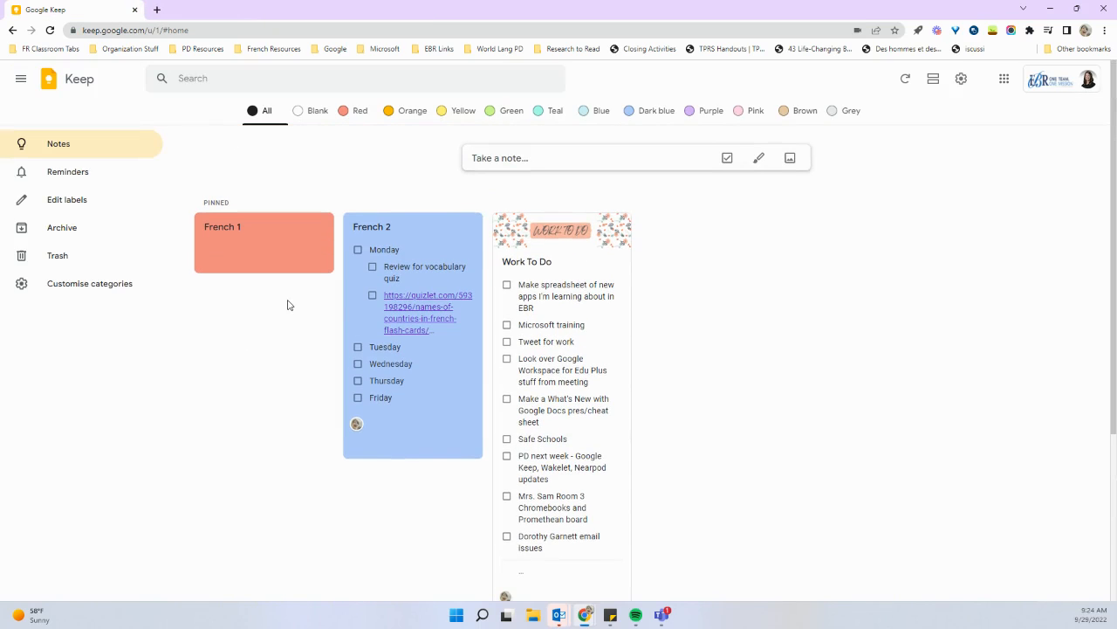